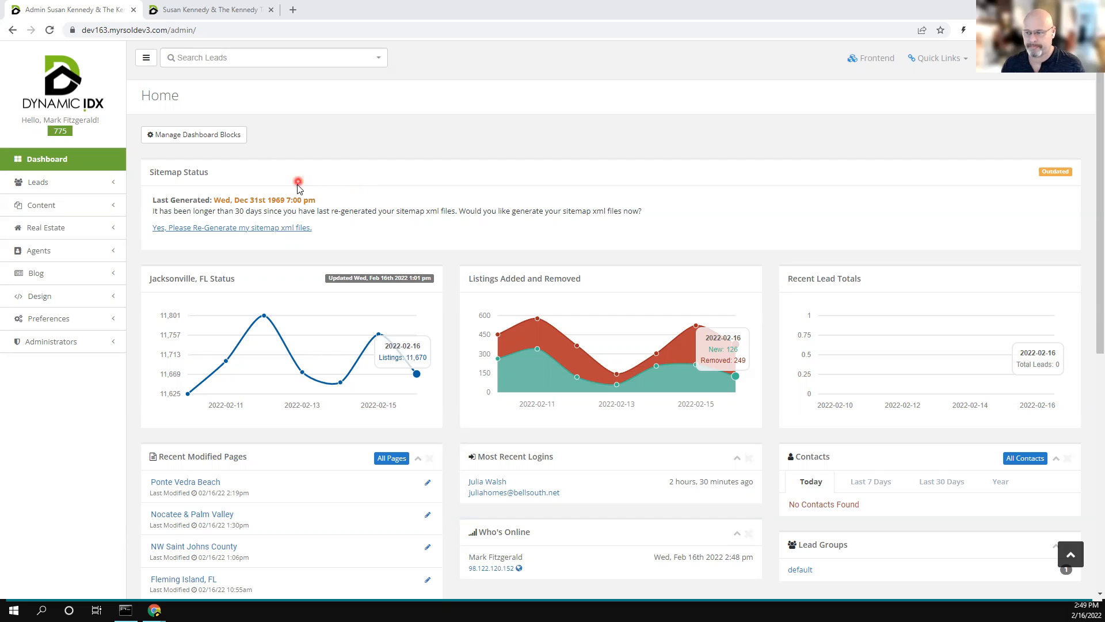
Start a new content page titled "New Page" and generate its suggested URL slug.
left_click(33, 205)
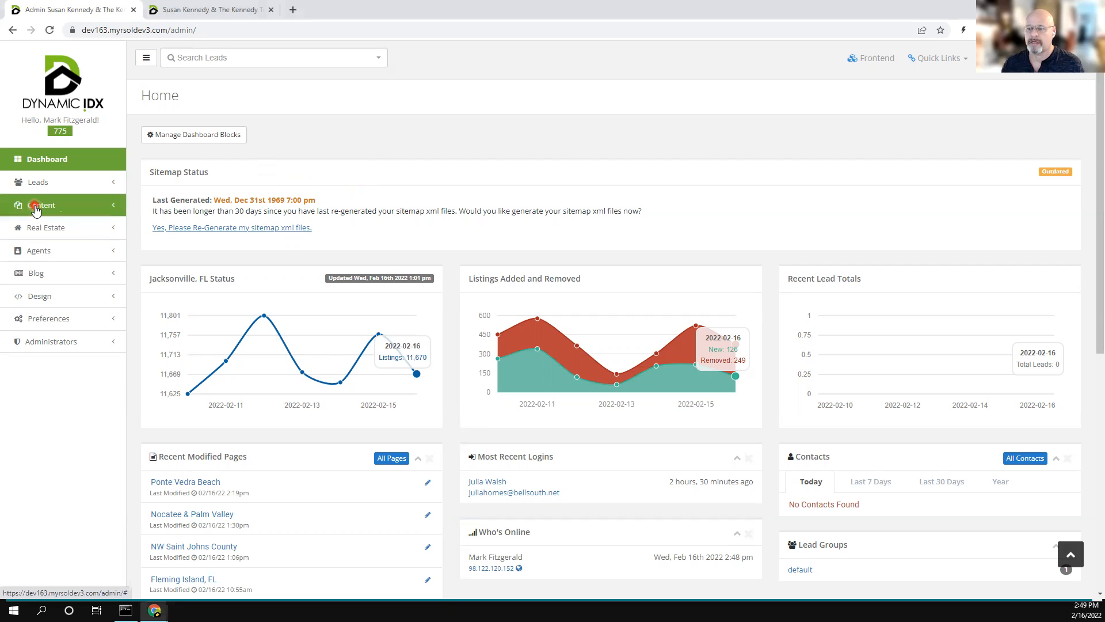
left_click(34, 247)
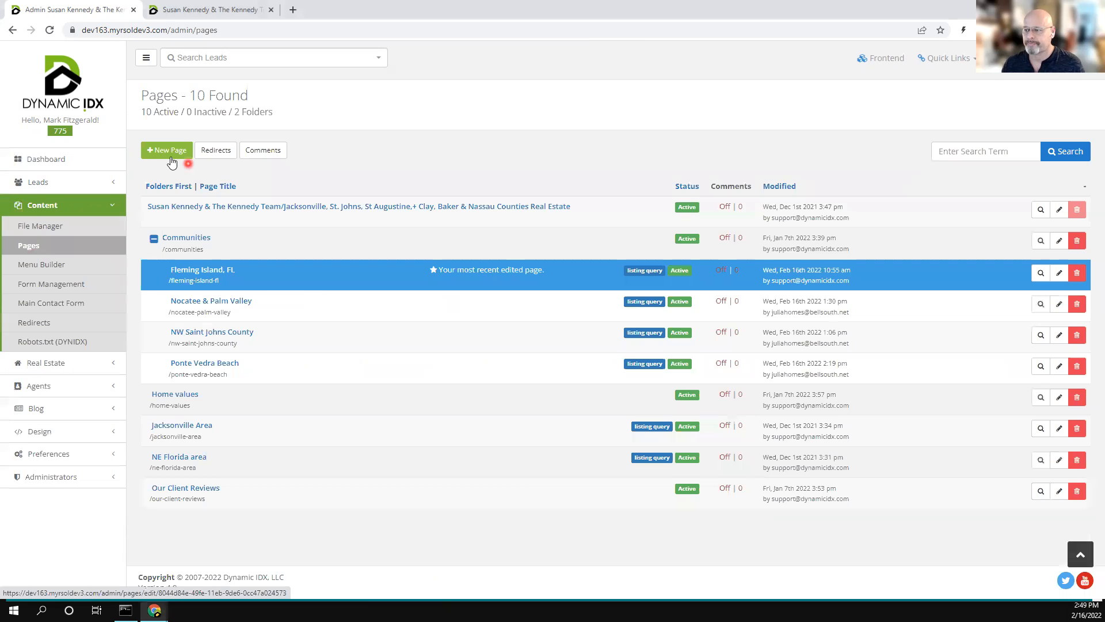
left_click(162, 154)
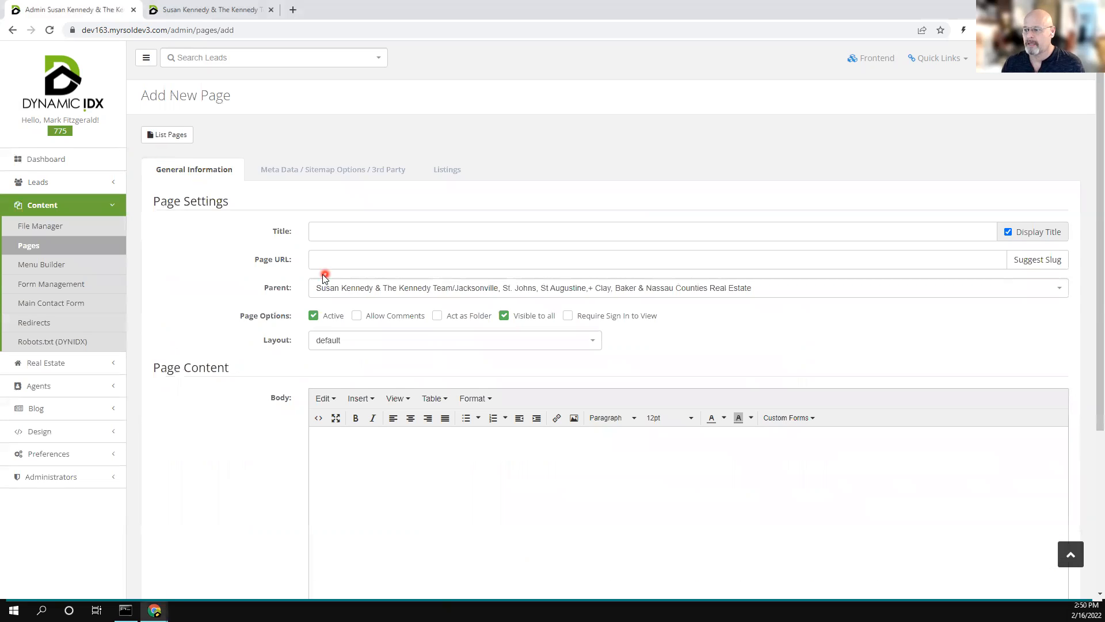
left_click(335, 230)
type("New Page")
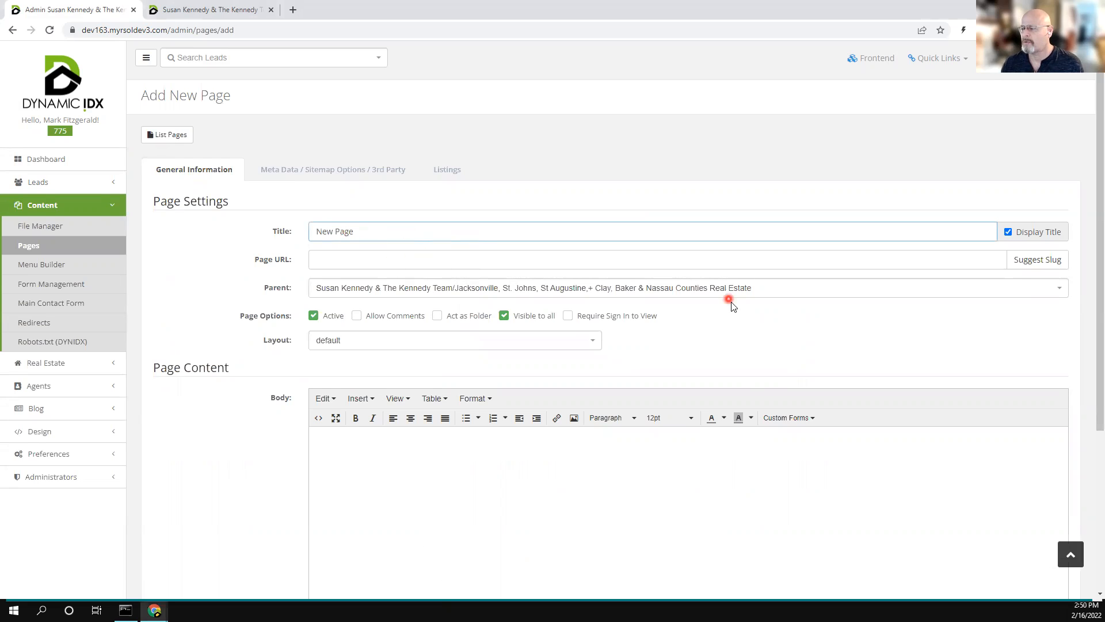
left_click(1039, 260)
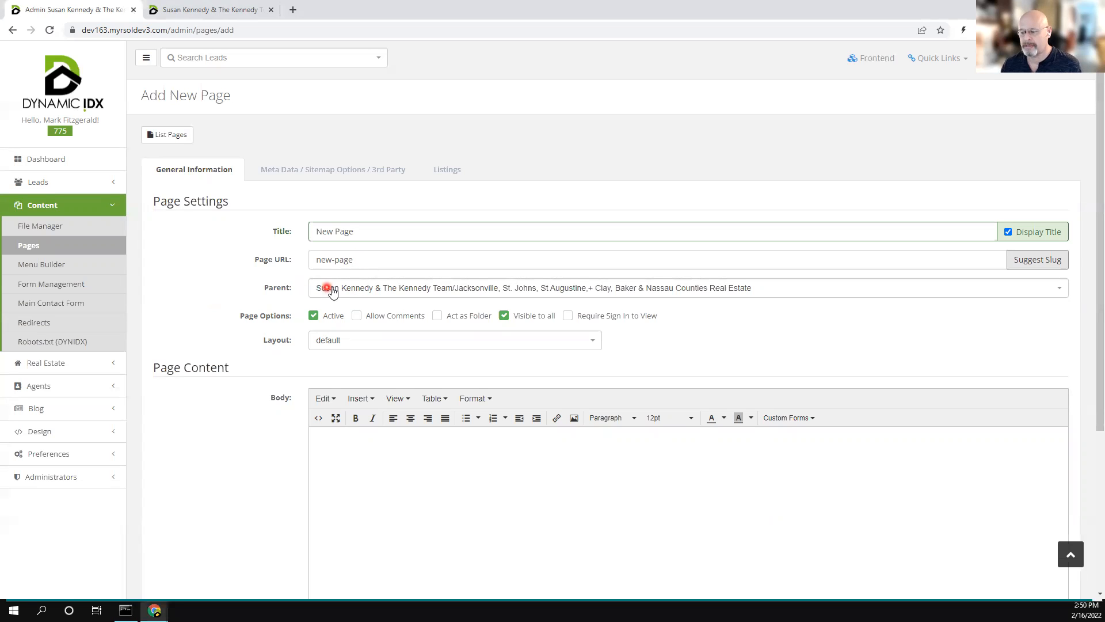
Set the new page's parent to Communities.
left_click(588, 292)
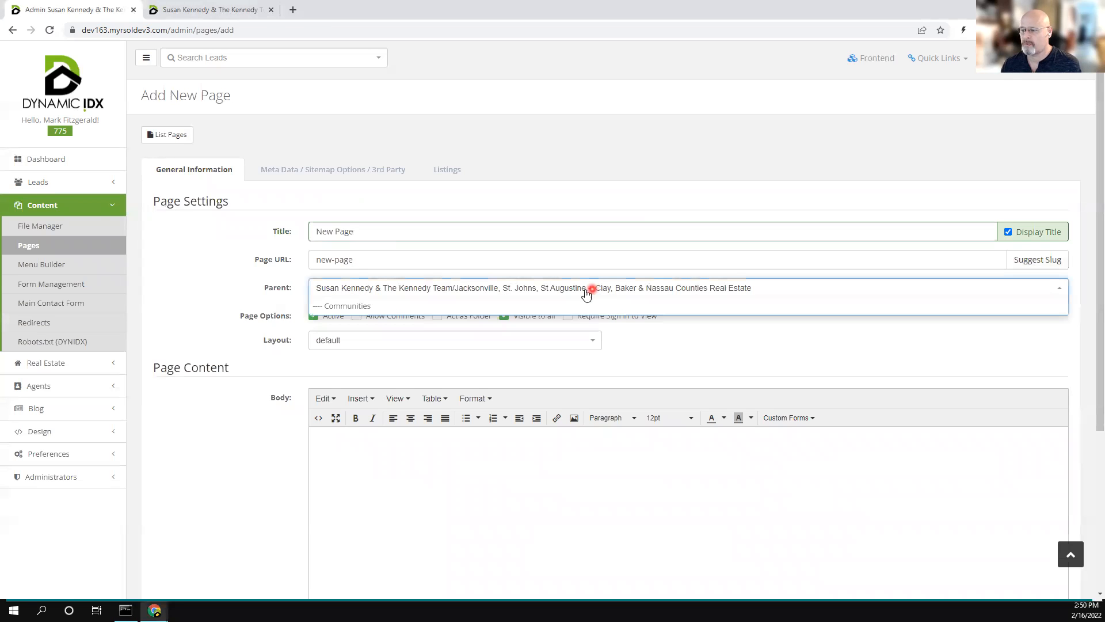
left_click(356, 308)
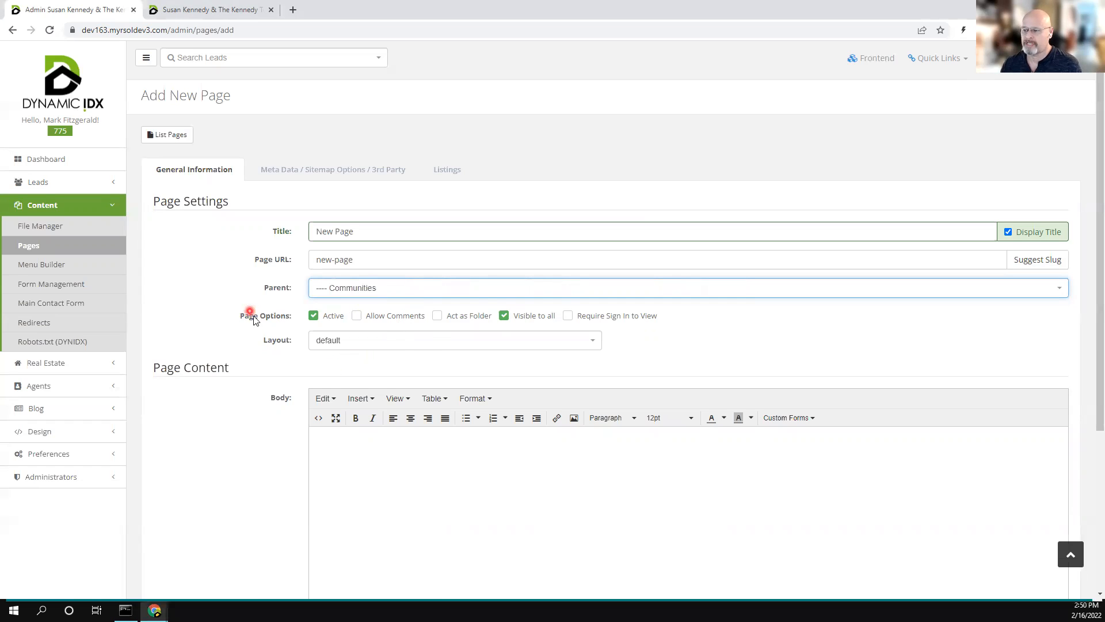
left_click(313, 316)
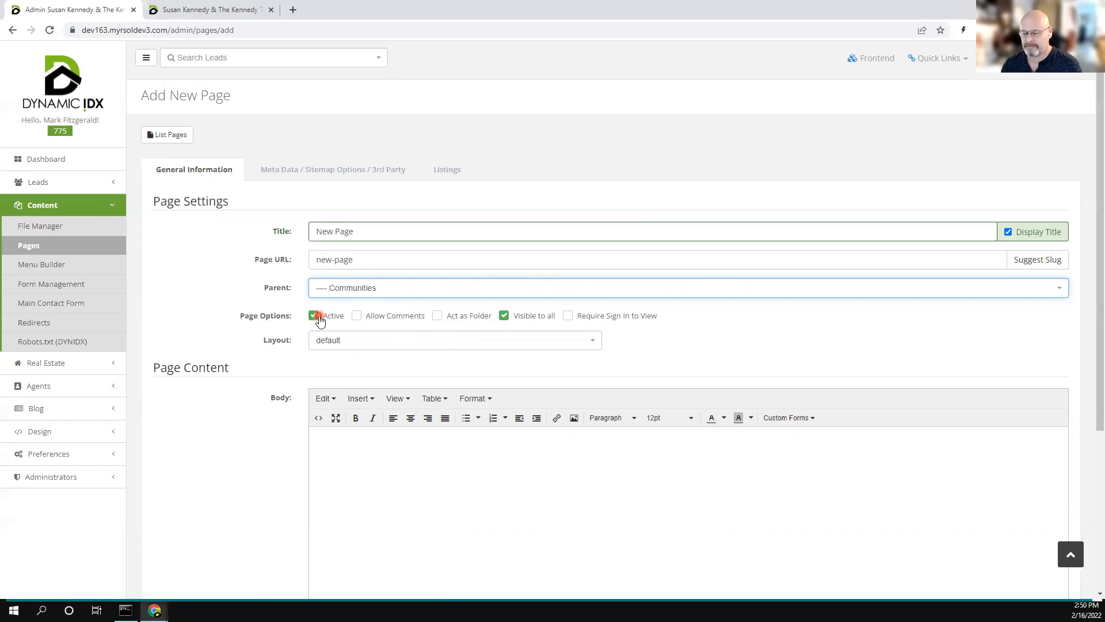
left_click(297, 333)
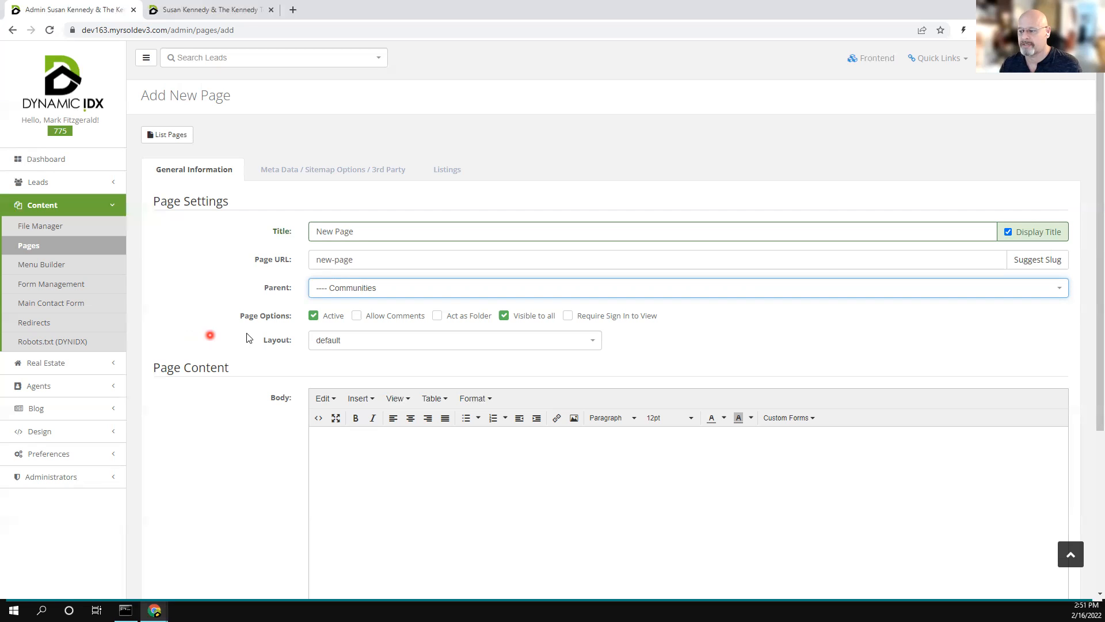
Look through the page's content and metadata settings, and enable its listings query.
scroll(247, 344, "down", 2)
left_click(362, 343)
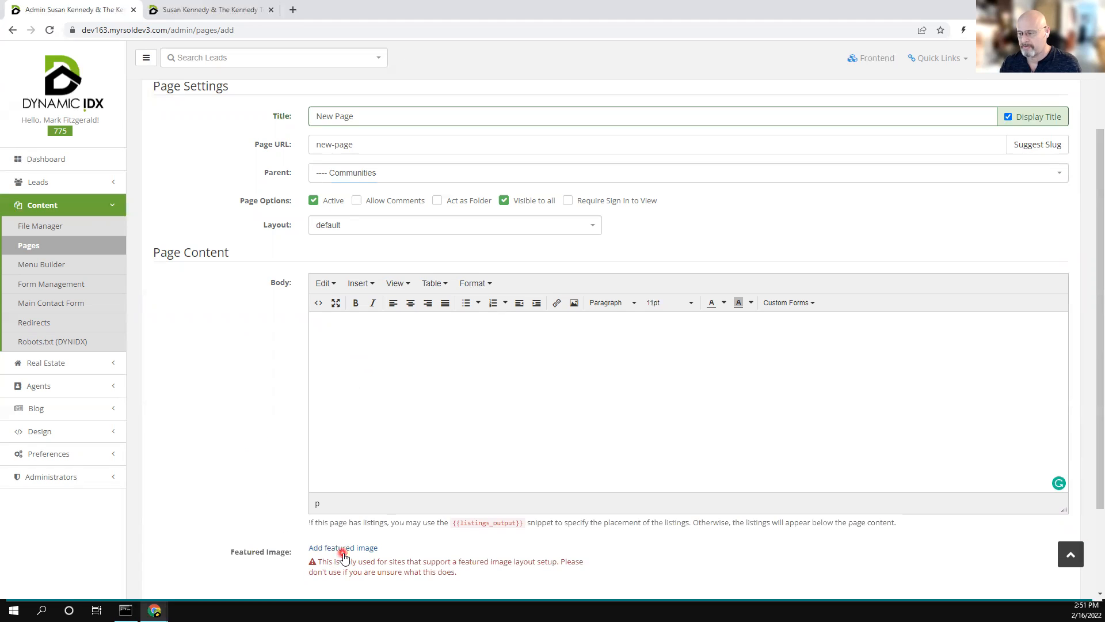
scroll(247, 368, "up", 3)
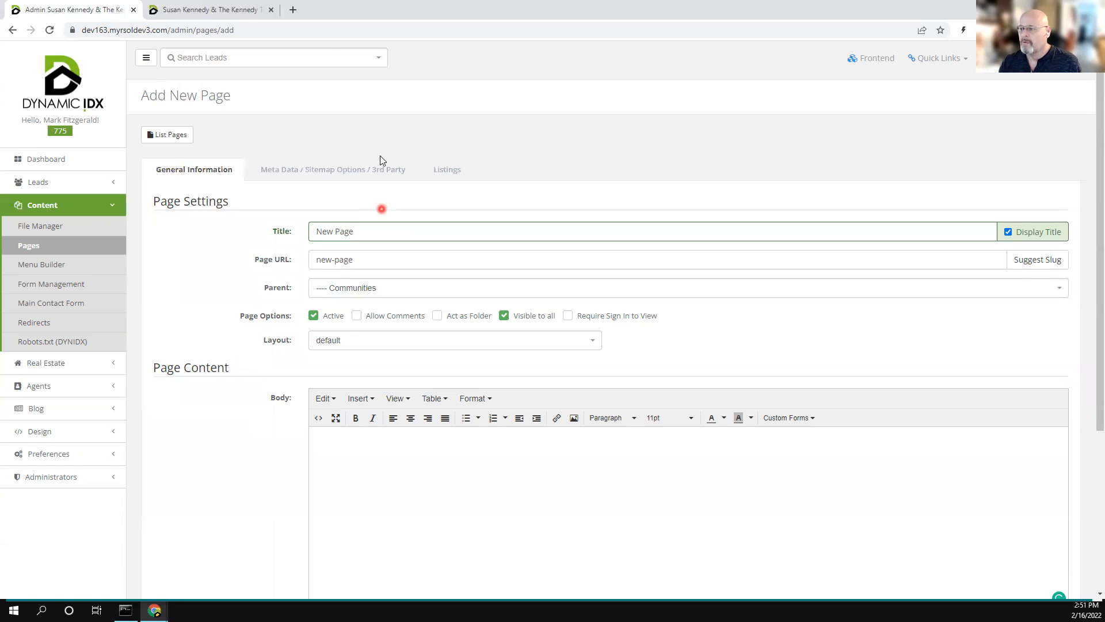
left_click(303, 170)
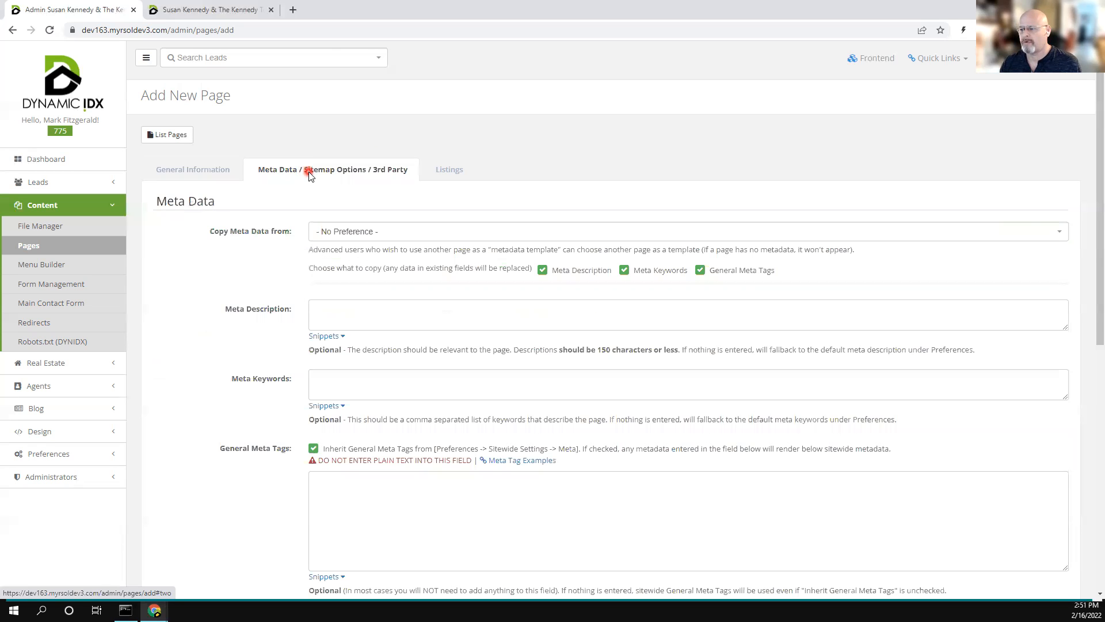
left_click(450, 172)
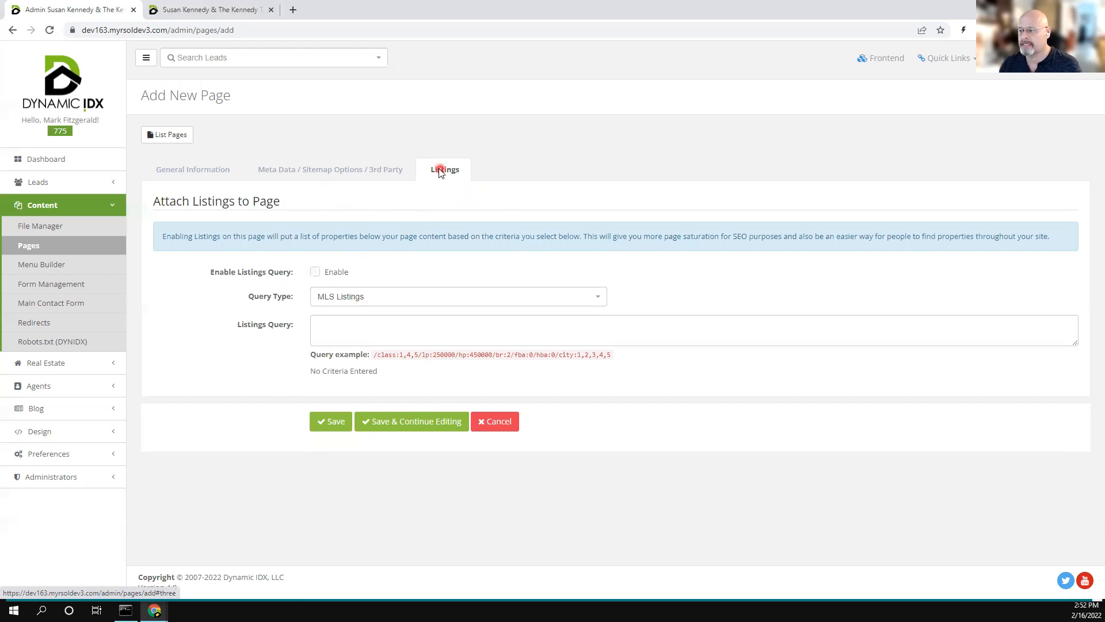
left_click(315, 272)
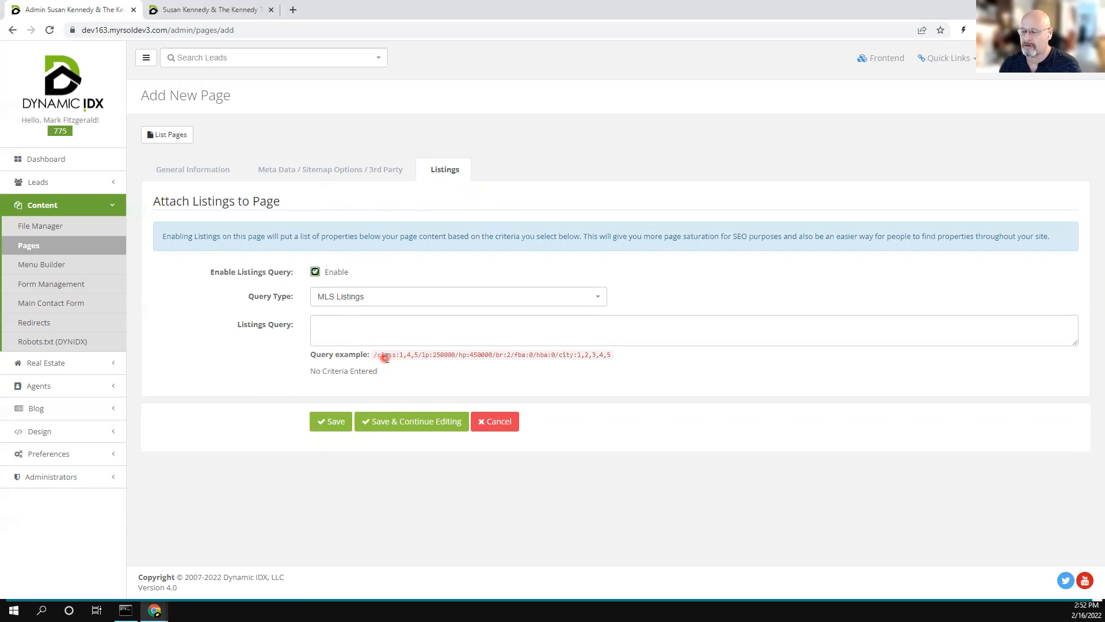
Open the public website, close the duplicate browser tab and go to the property search by zipcode.
left_click(886, 59)
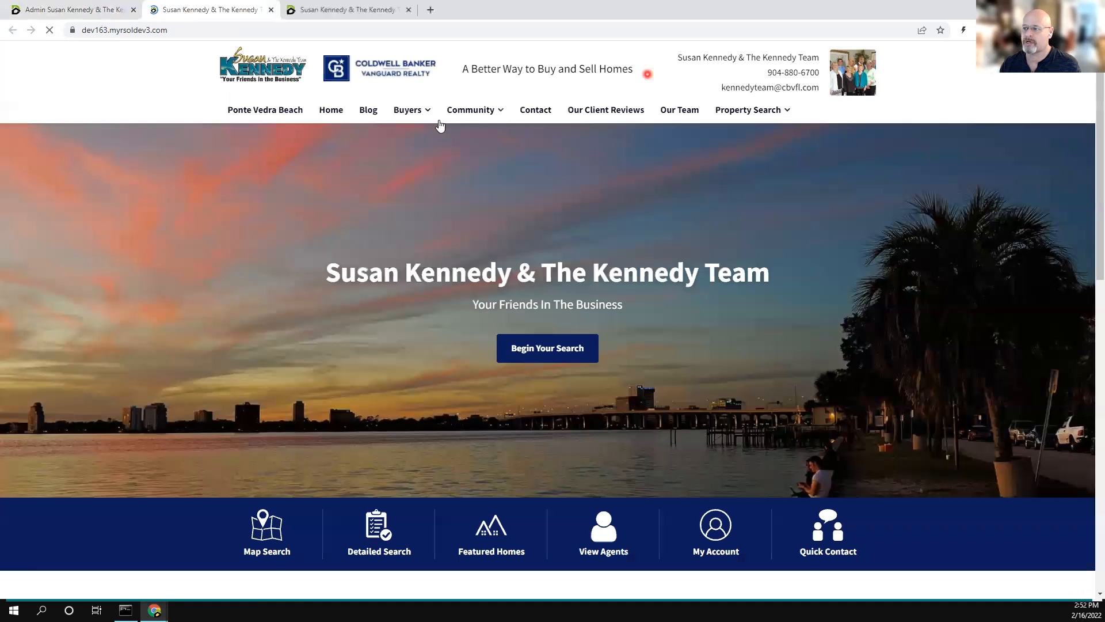
left_click(409, 9)
left_click(460, 115)
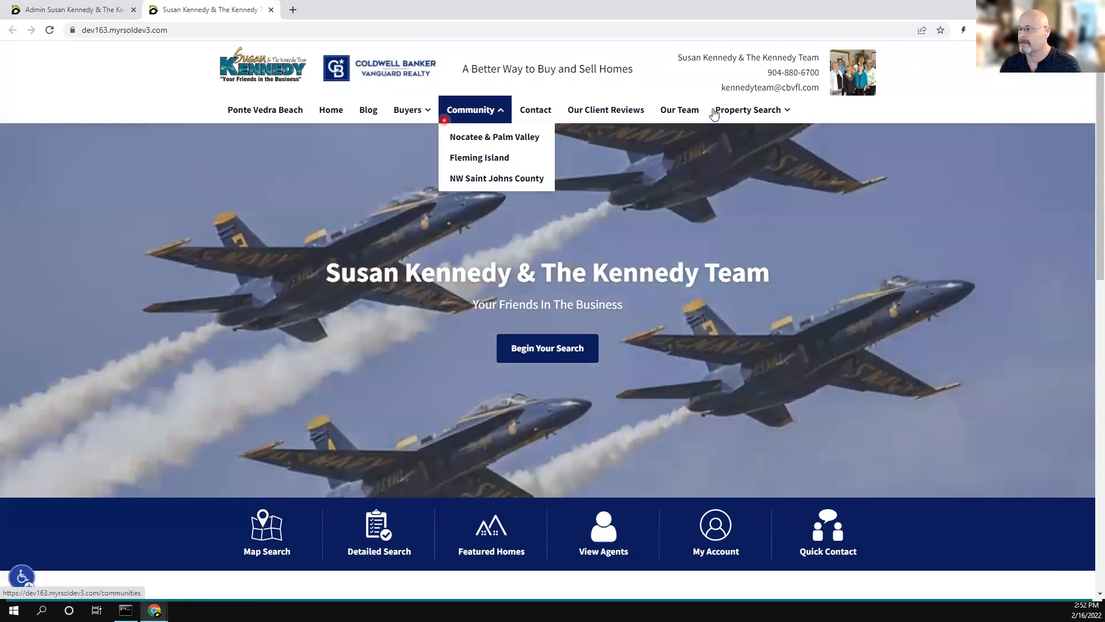
mouse_move(724, 119)
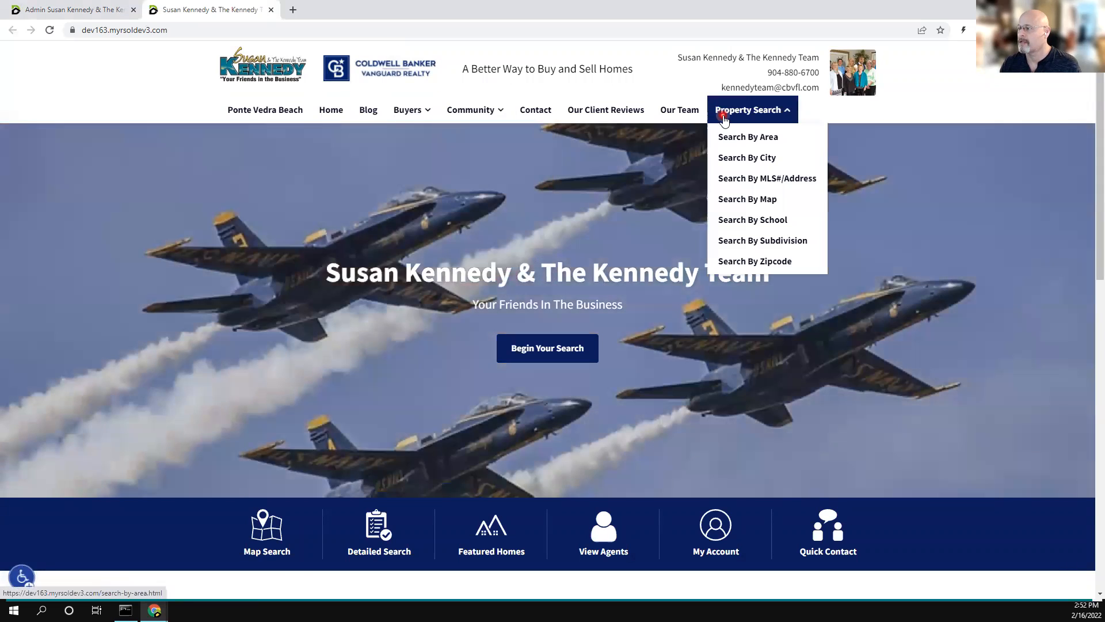
left_click(738, 262)
Look over the zipcode search form and reset it to its default criteria.
left_click(263, 381)
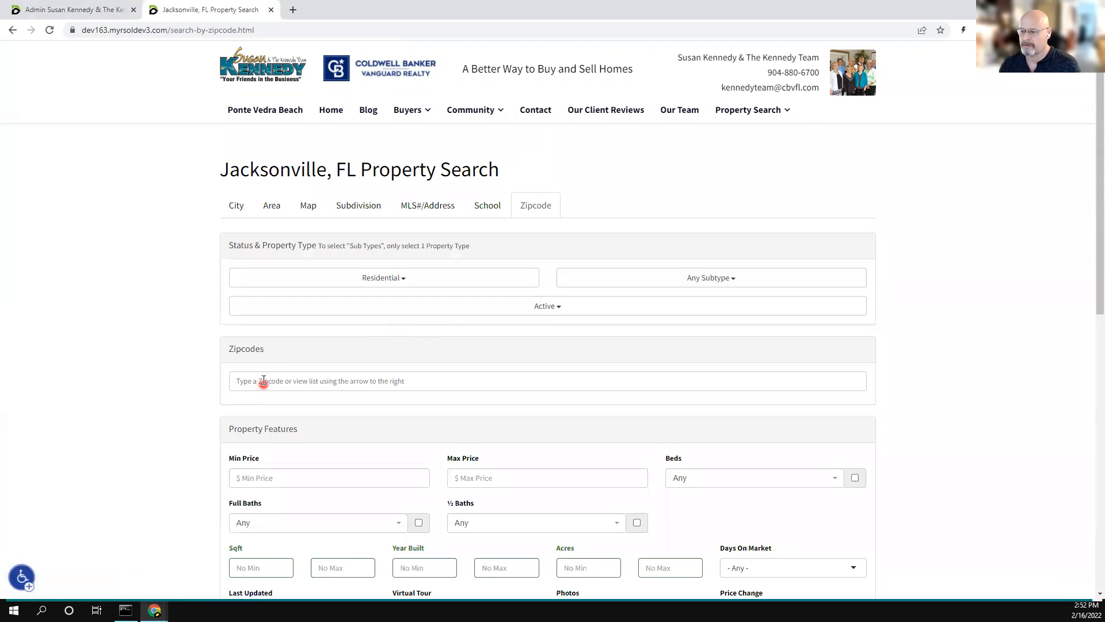
left_click(179, 361)
scroll(185, 359, "down", 4)
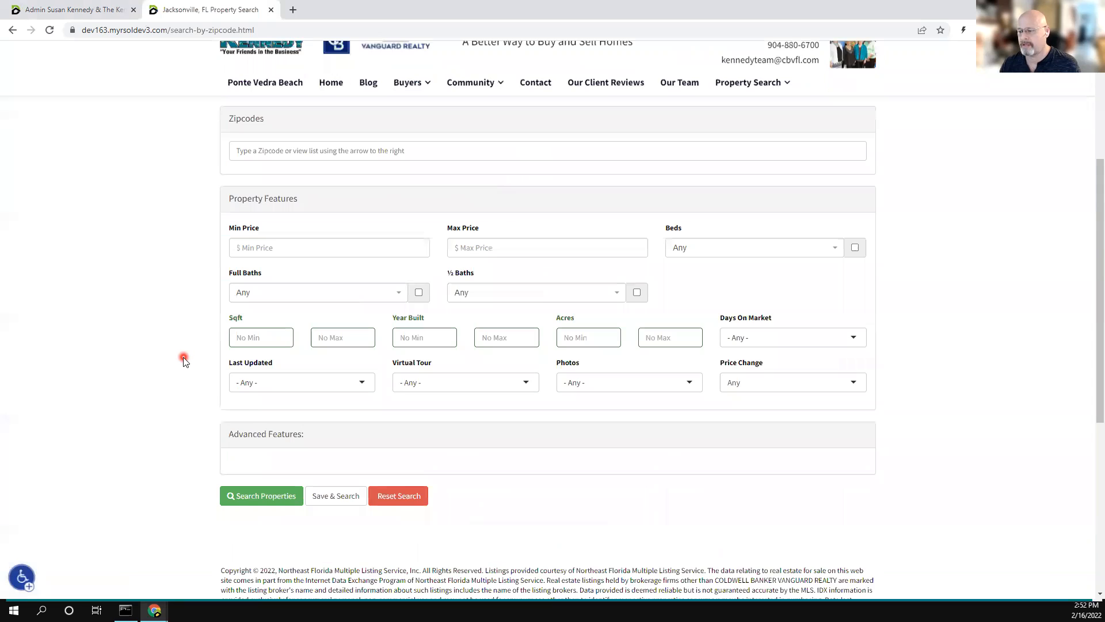
left_click(412, 496)
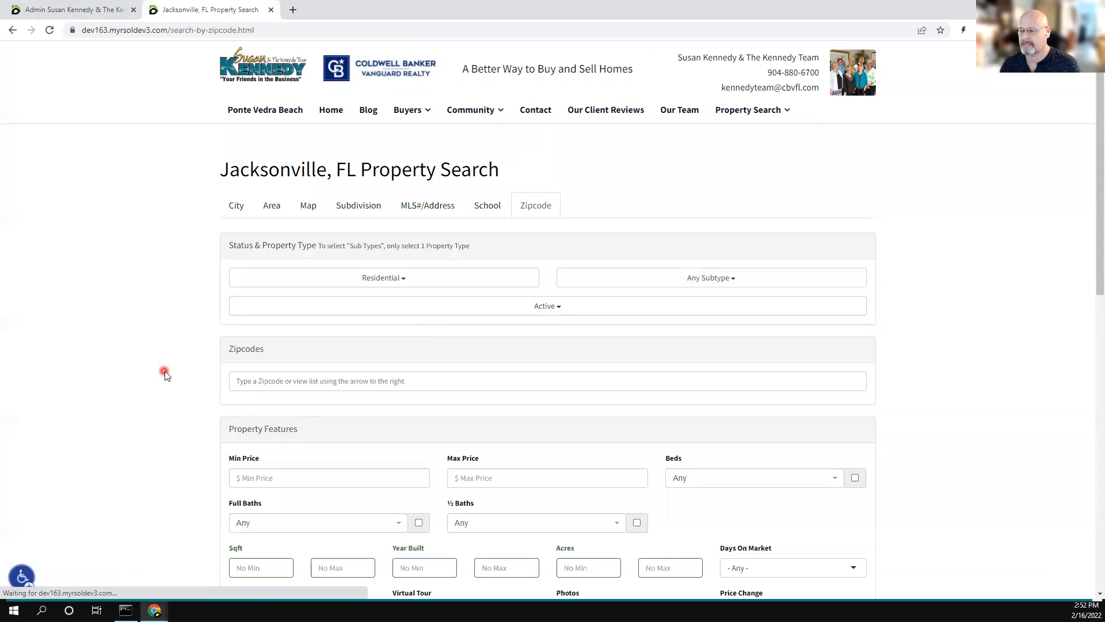
scroll(183, 296, "down", 1)
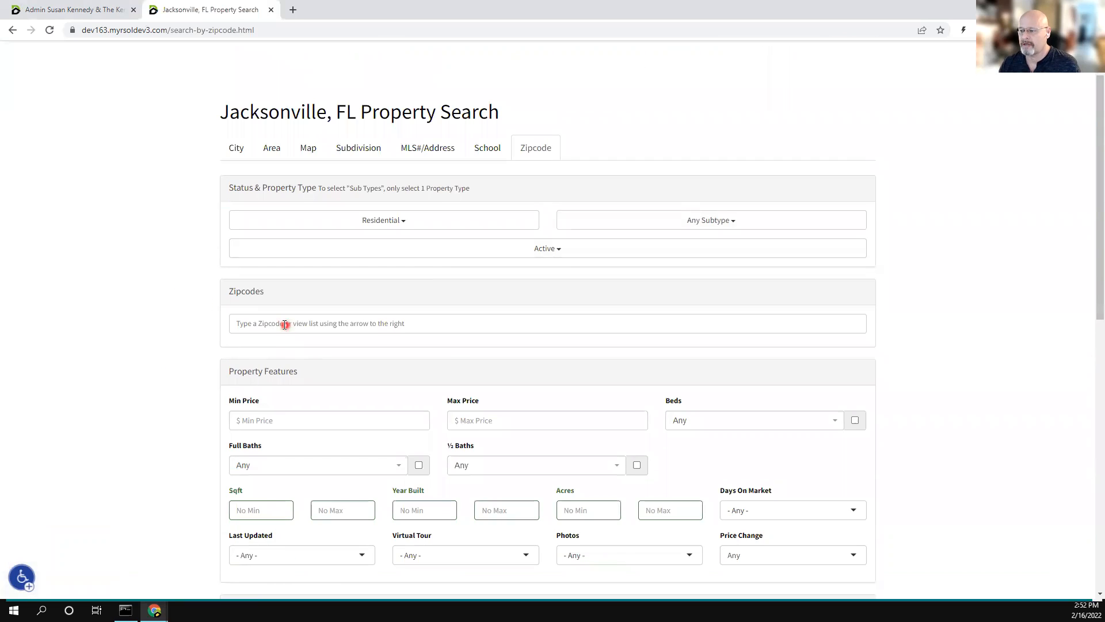
Search for active residential properties in zipcodes 31562 and 32003.
left_click(283, 324)
left_click(259, 360)
left_click(461, 361)
left_click(131, 273)
scroll(175, 339, "down", 1)
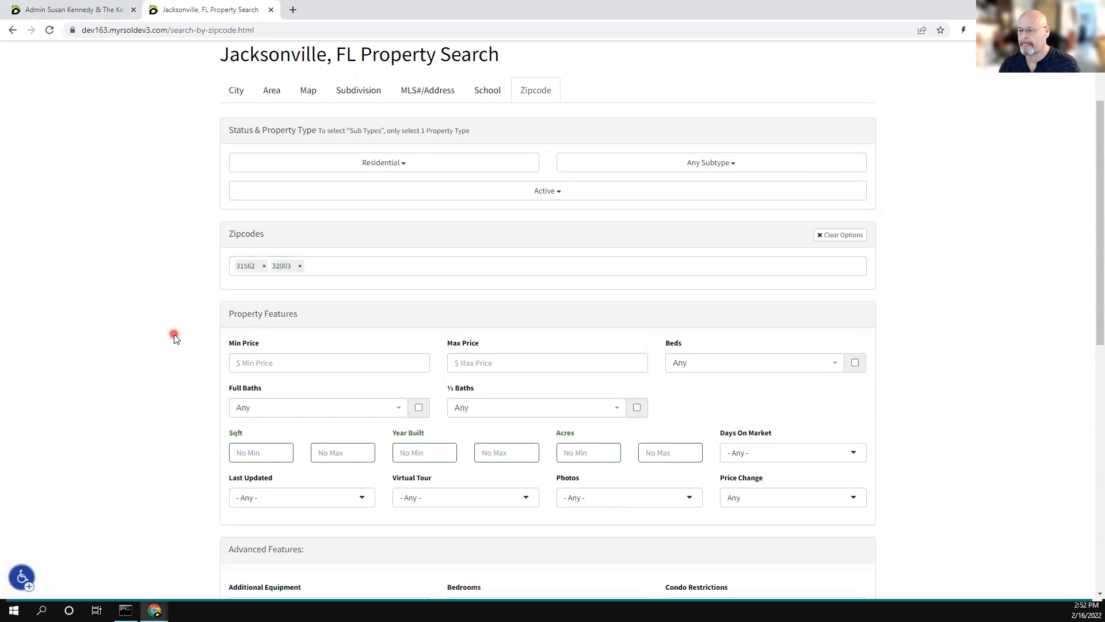
scroll(176, 339, "down", 5)
left_click(247, 415)
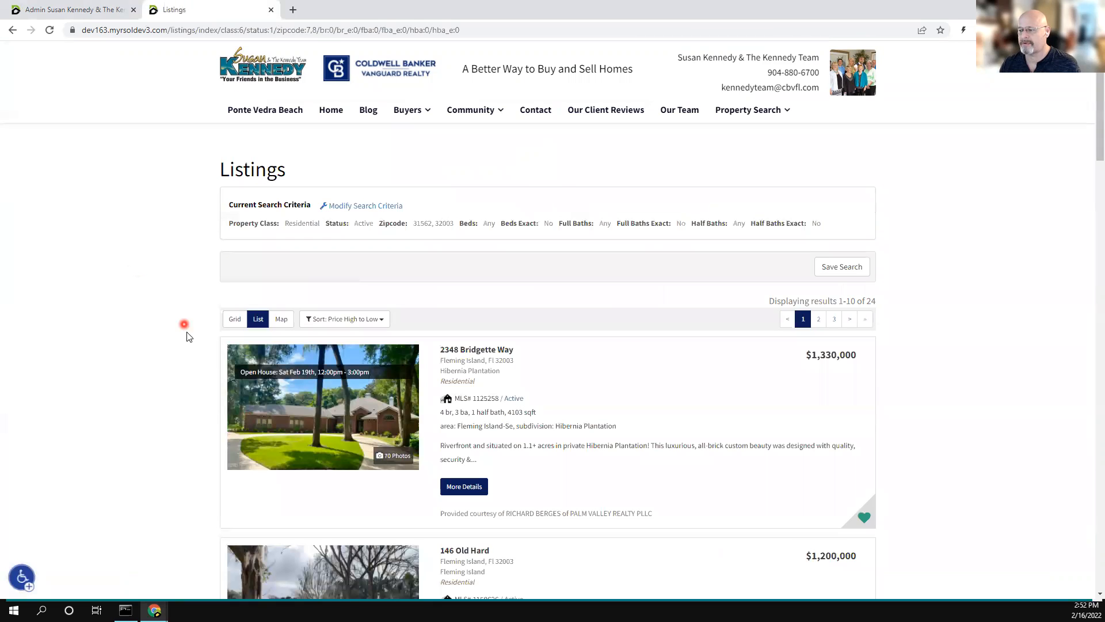
Check the example query format in the page editor and copy the results URL's criteria string, from /class:6 to its end.
left_click(91, 11)
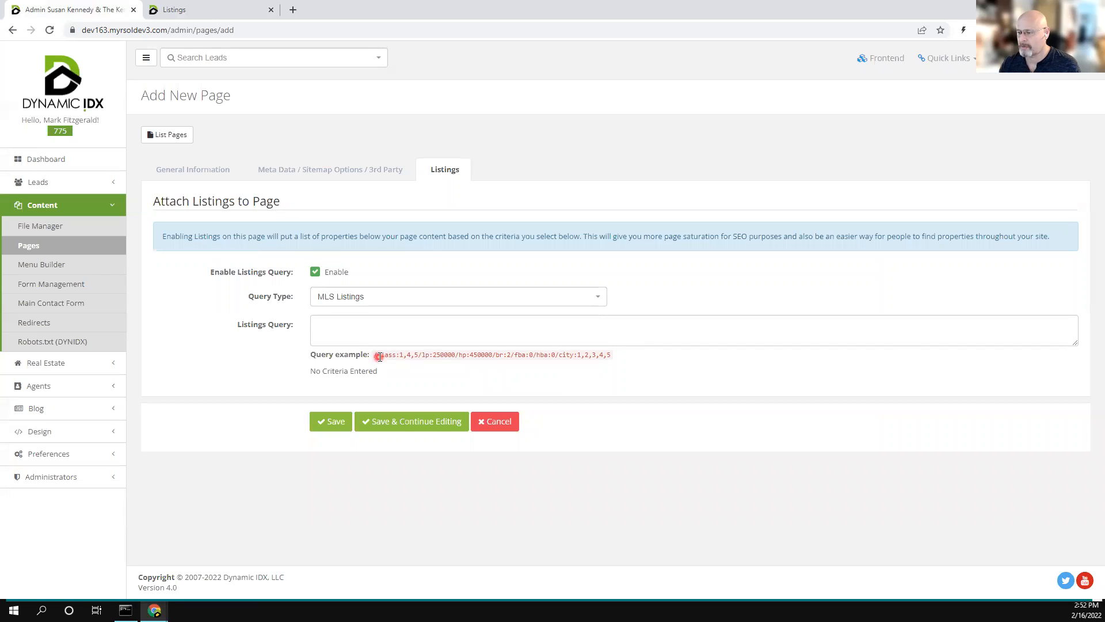
left_click(192, 13)
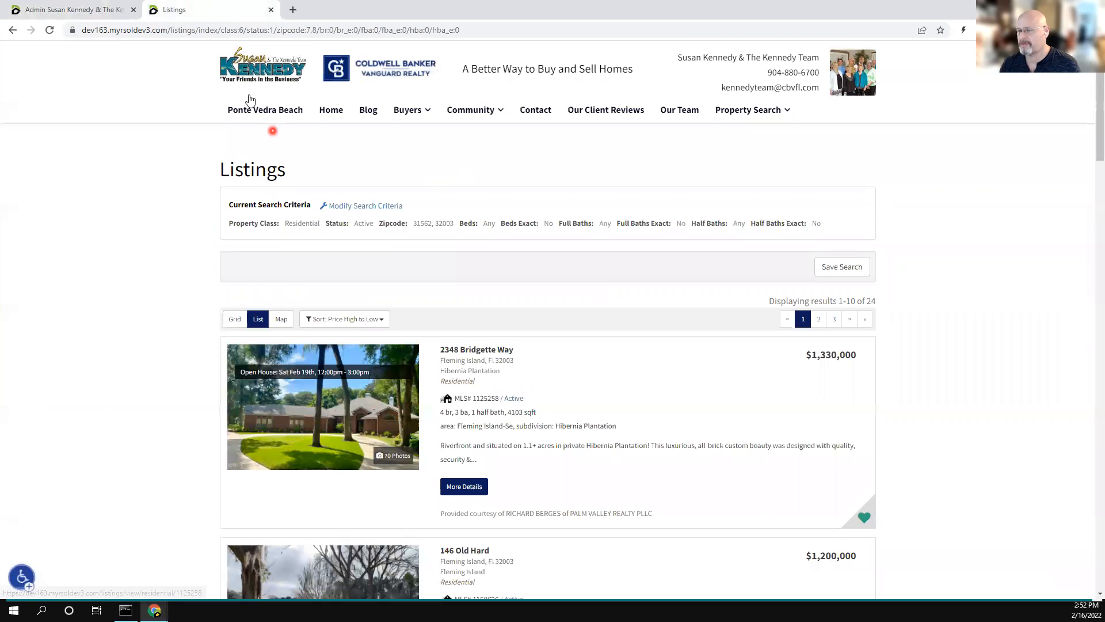
left_click_drag(217, 30, 483, 38)
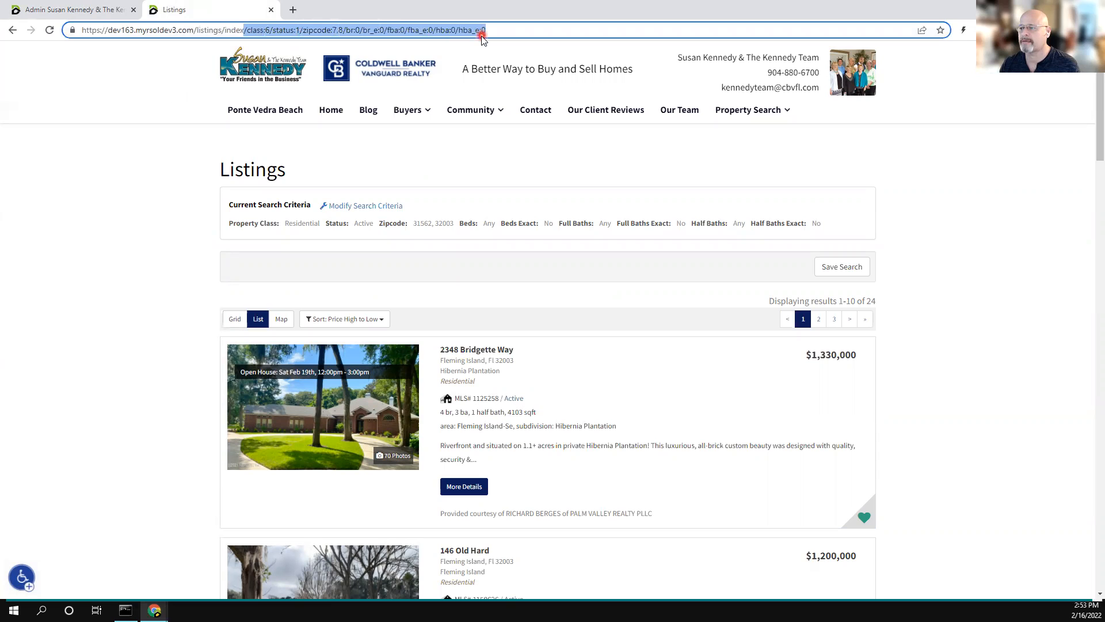
right_click(430, 33)
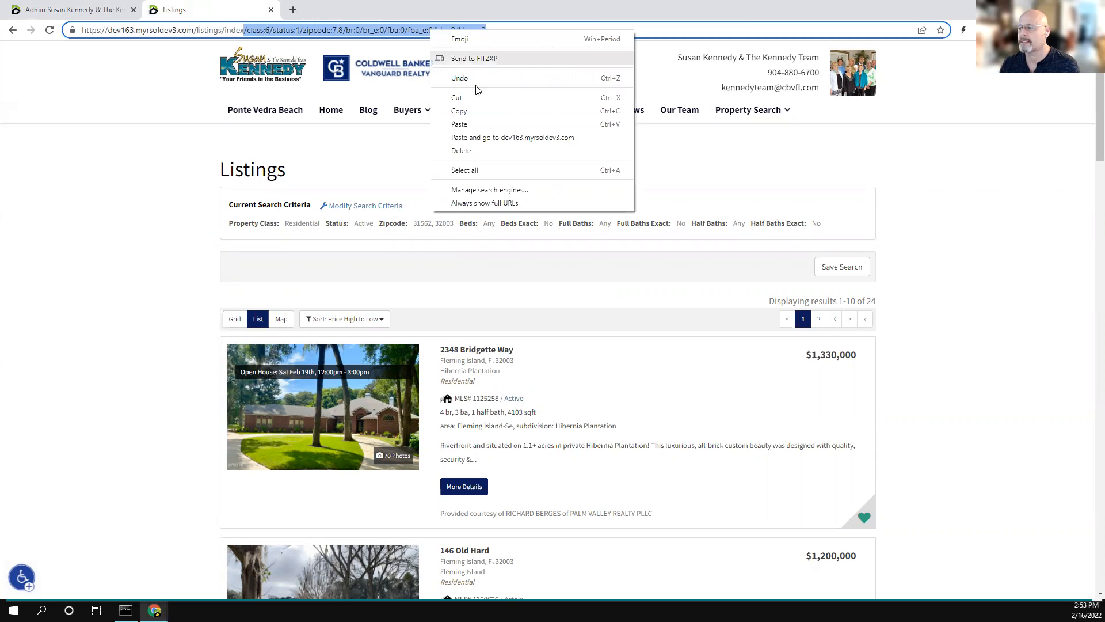
left_click(481, 112)
Paste the copied criteria into the new page's Listings Query and save the page while keeping it open for editing.
left_click(79, 11)
left_click(335, 329)
key("ctrl+v")
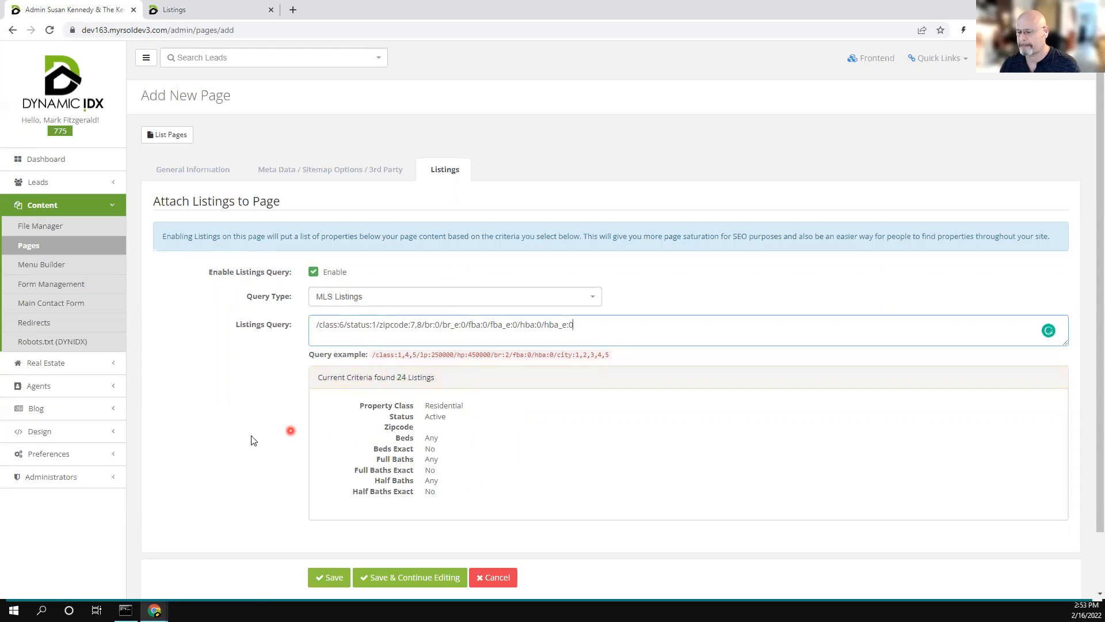
scroll(254, 429, "down", 1)
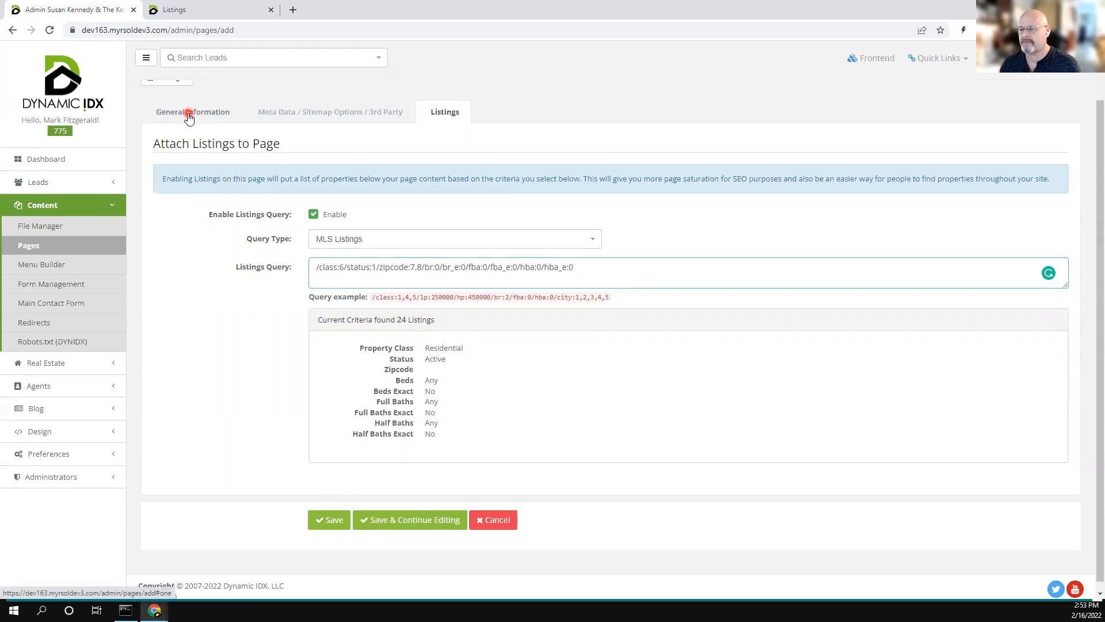
left_click(394, 525)
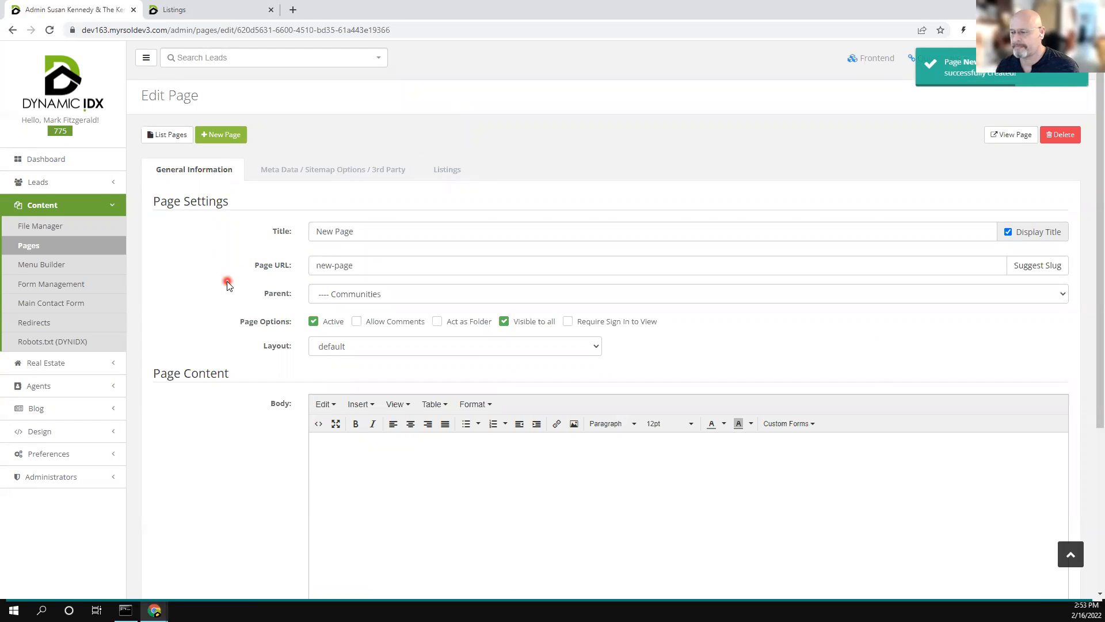
Add the body text "text here." to the page and save it, staying in the editor.
scroll(198, 338, "down", 4)
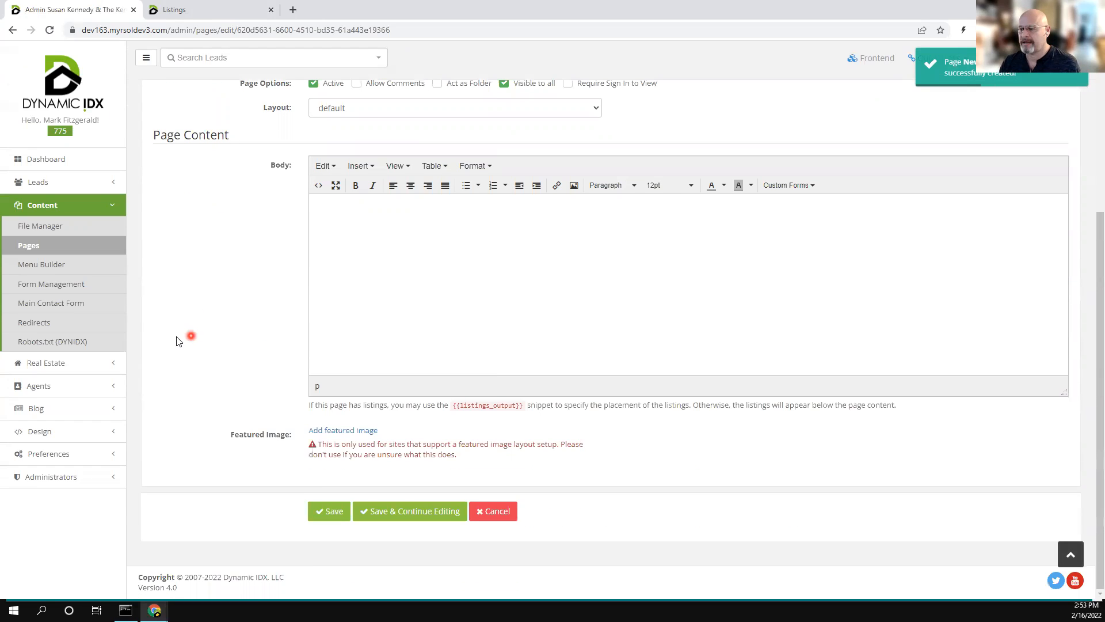
scroll(222, 280, "up", 3)
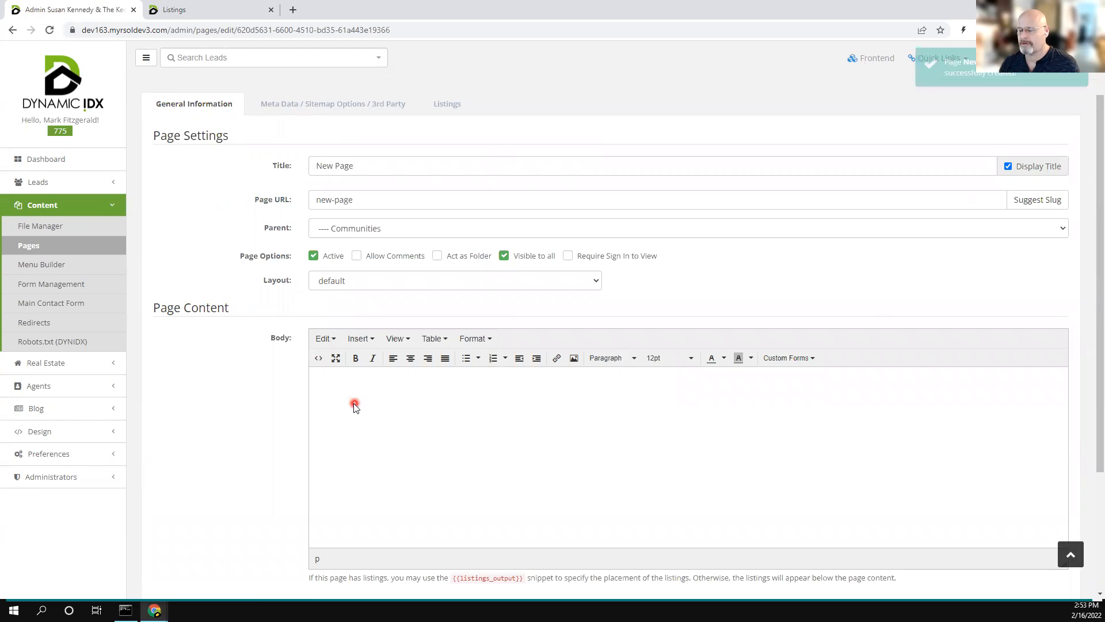
scroll(266, 413, "down", 2)
left_click(385, 296)
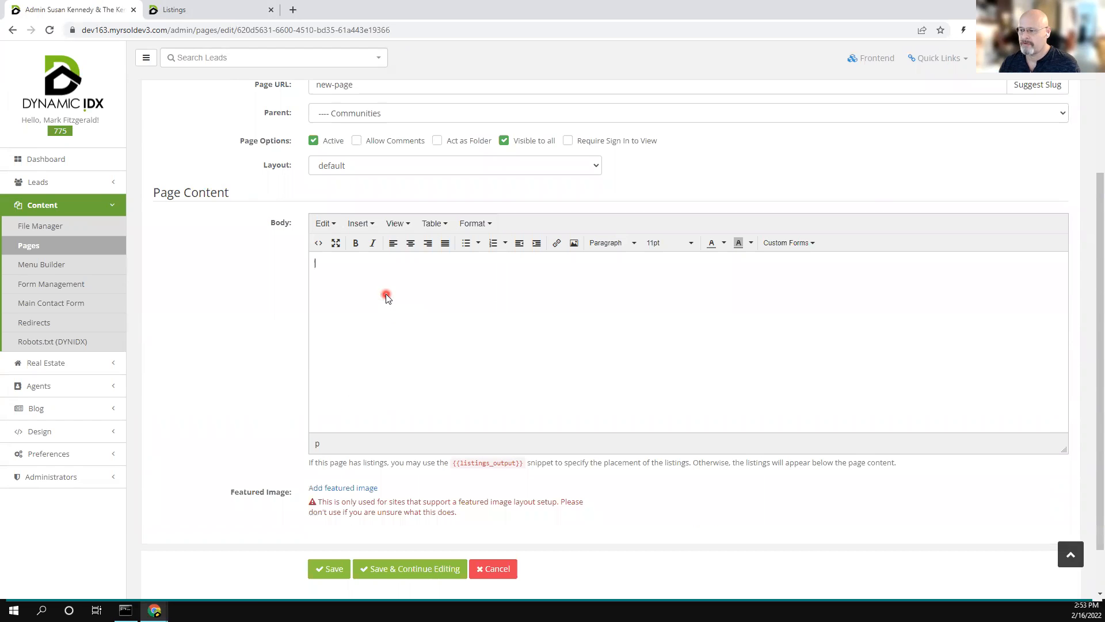
type("text here.")
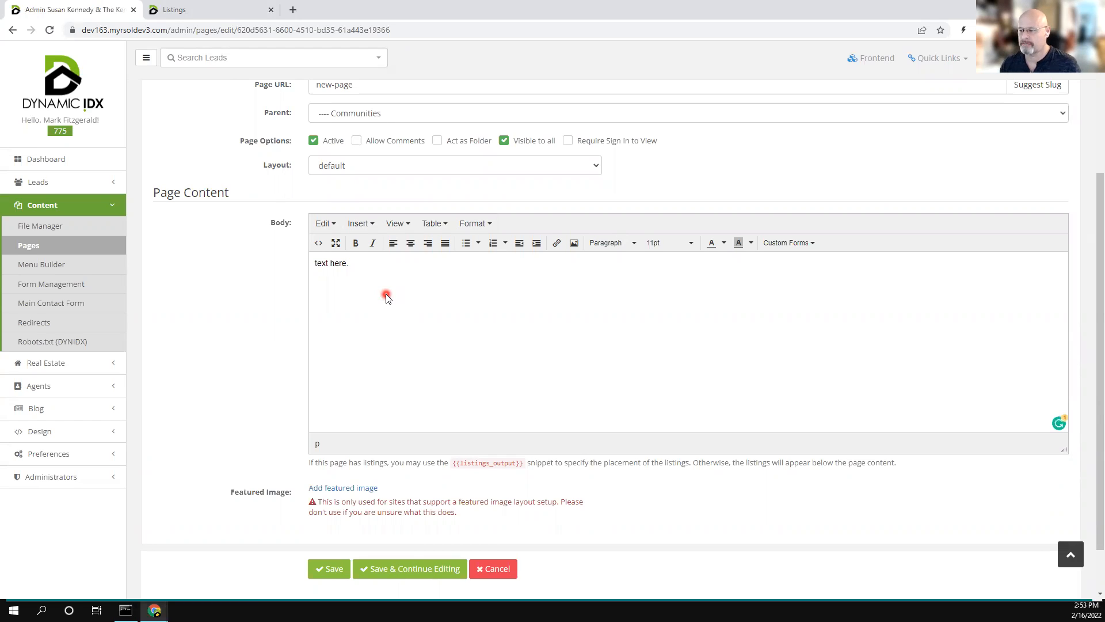
left_click(411, 568)
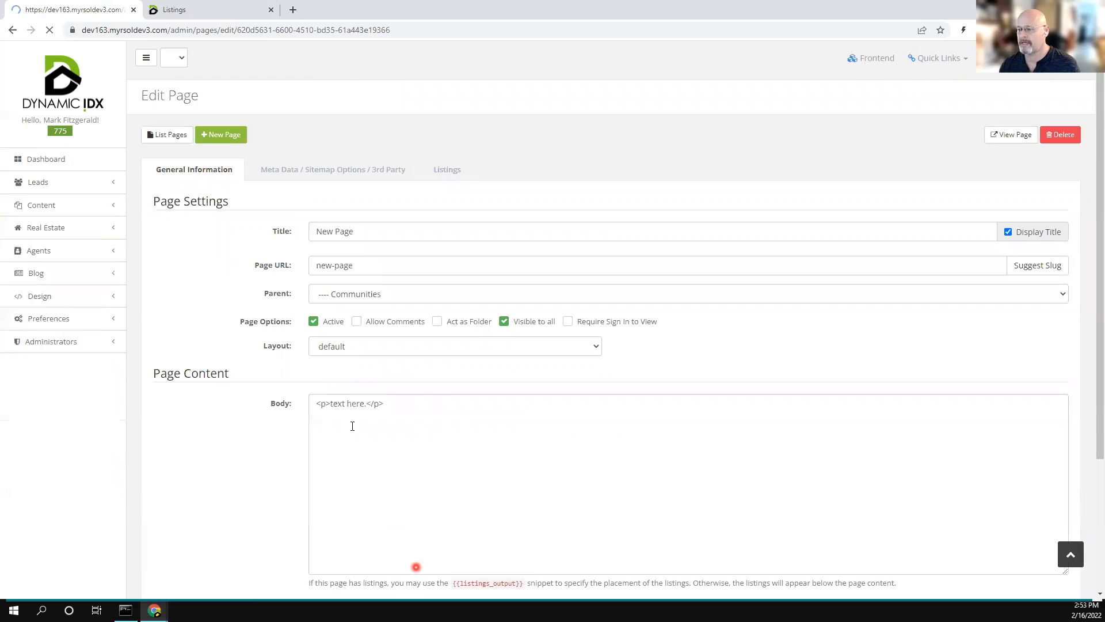
View the saved page on the live site, check its body text and listings, and close that view.
left_click(1010, 134)
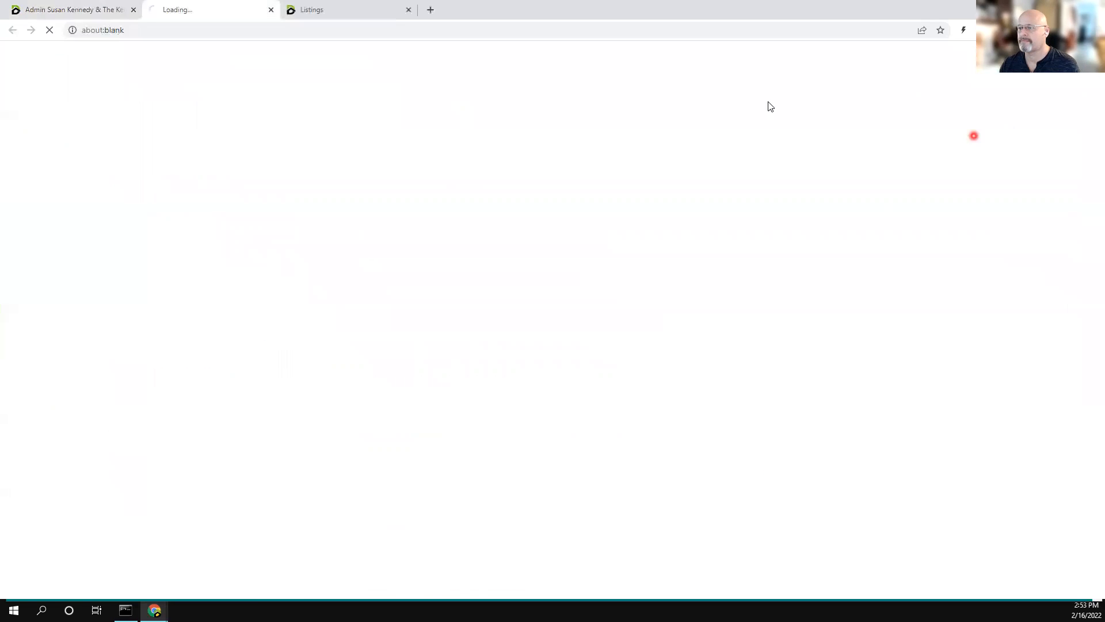
left_click(236, 222)
left_click(230, 189)
left_click(253, 204)
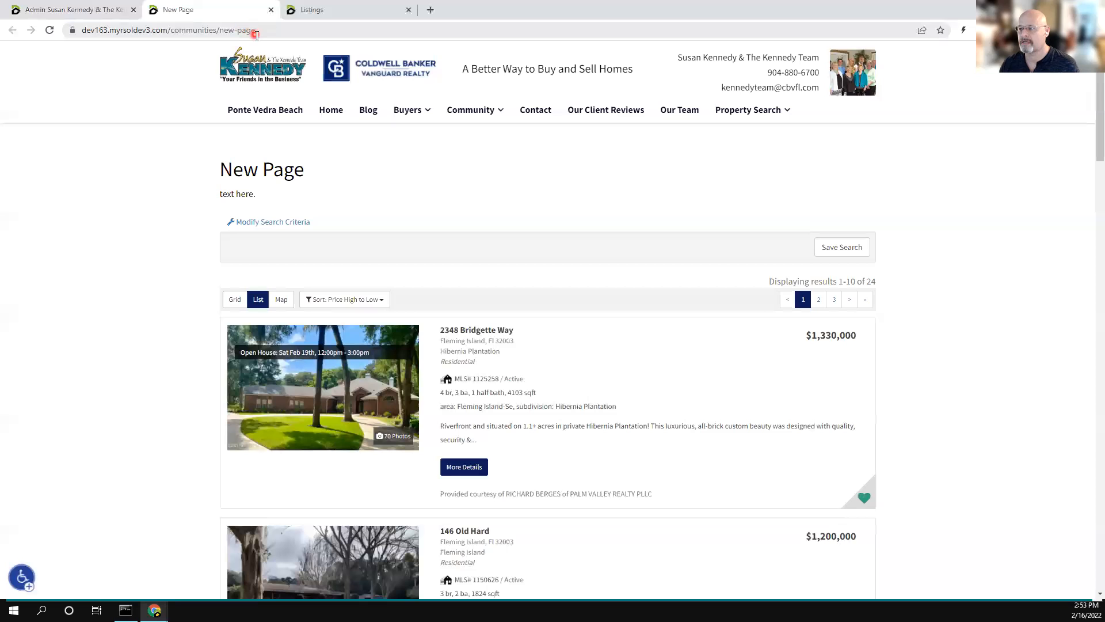
scroll(195, 392, "down", 5)
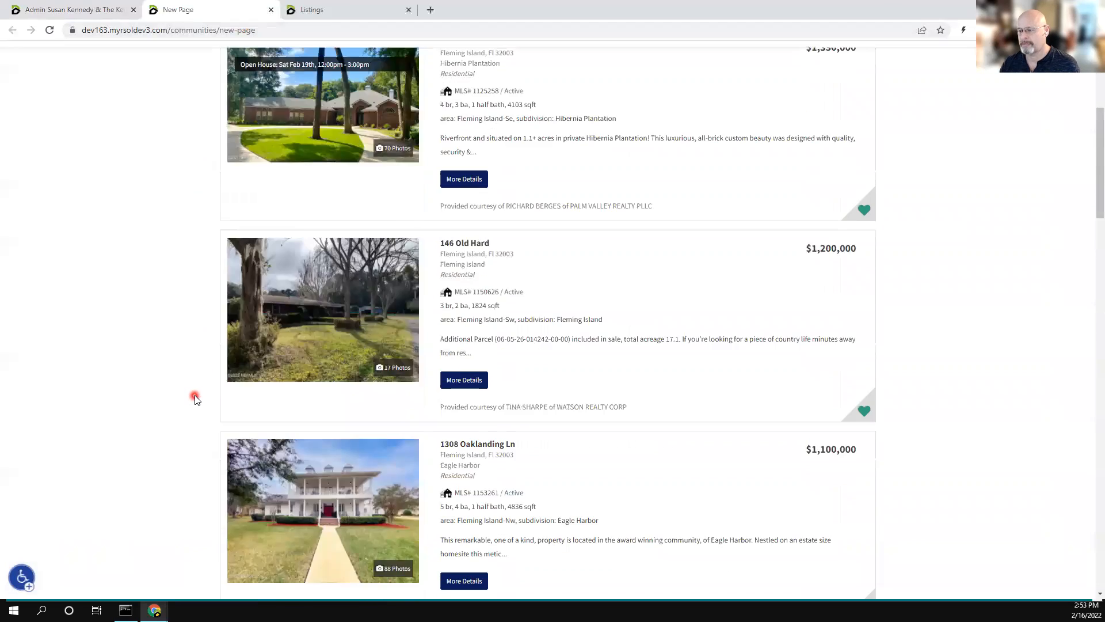
scroll(196, 397, "up", 5)
left_click(271, 10)
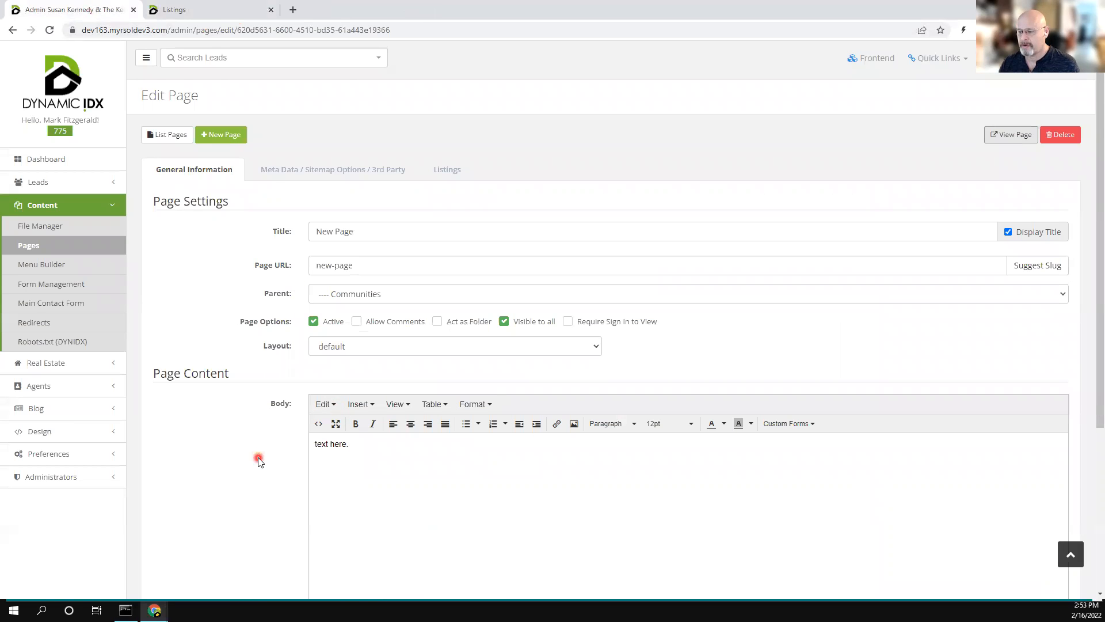
Add the {{listings_output}} snippet below "text here." in the body, followed by the line "Text below", and save while staying in the editor.
scroll(259, 461, "down", 3)
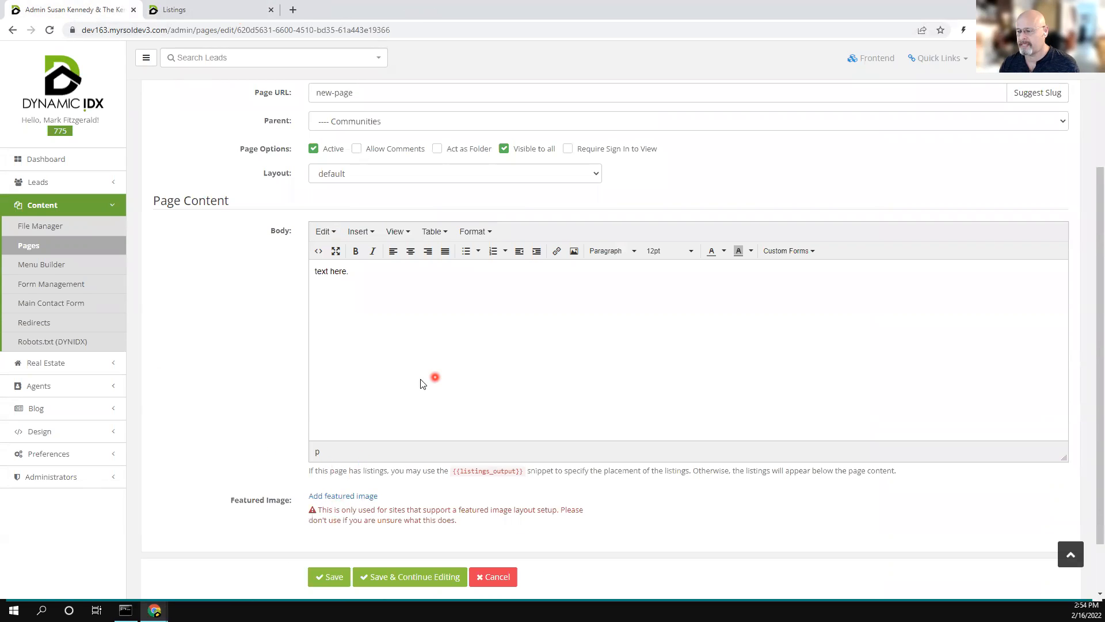
left_click_drag(454, 471, 525, 481)
key("ctrl+c")
left_click(365, 281)
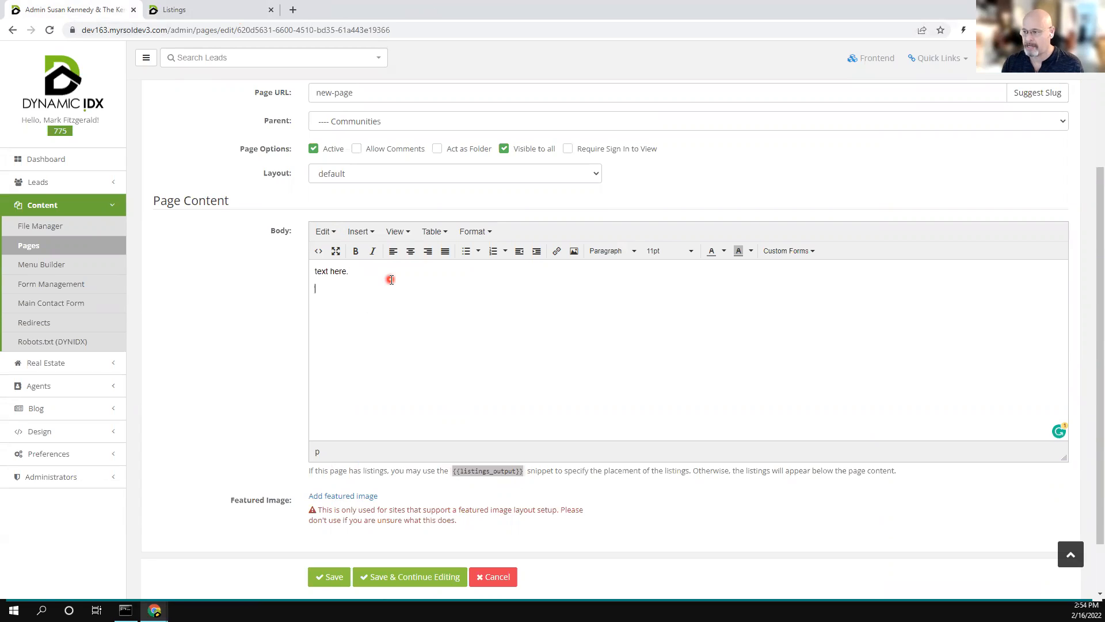
key("ctrl+v")
type("T")
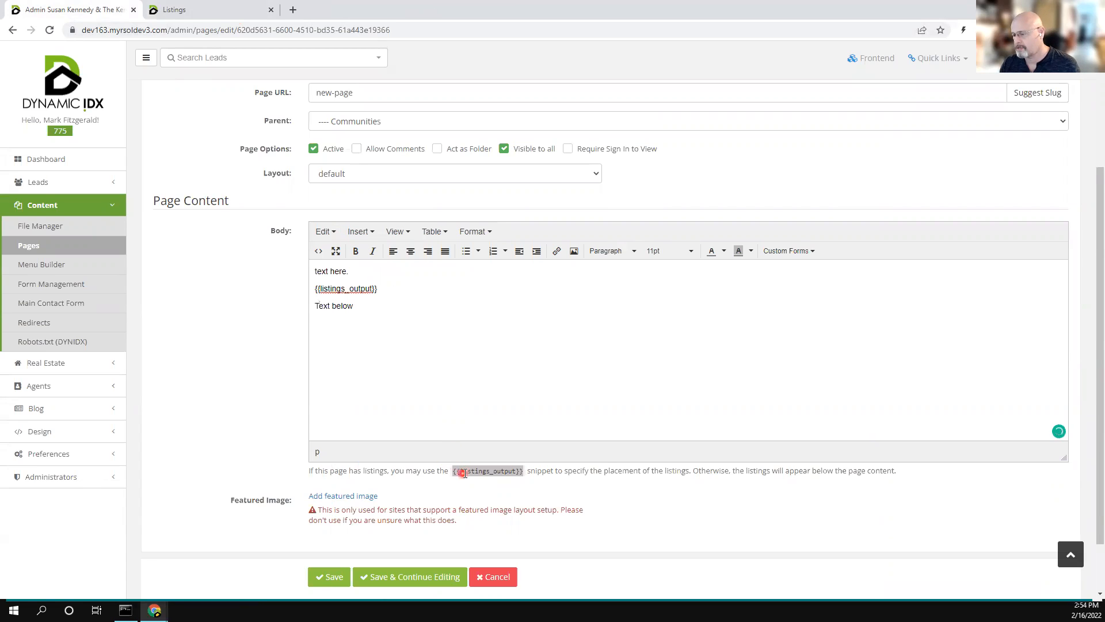
left_click(380, 577)
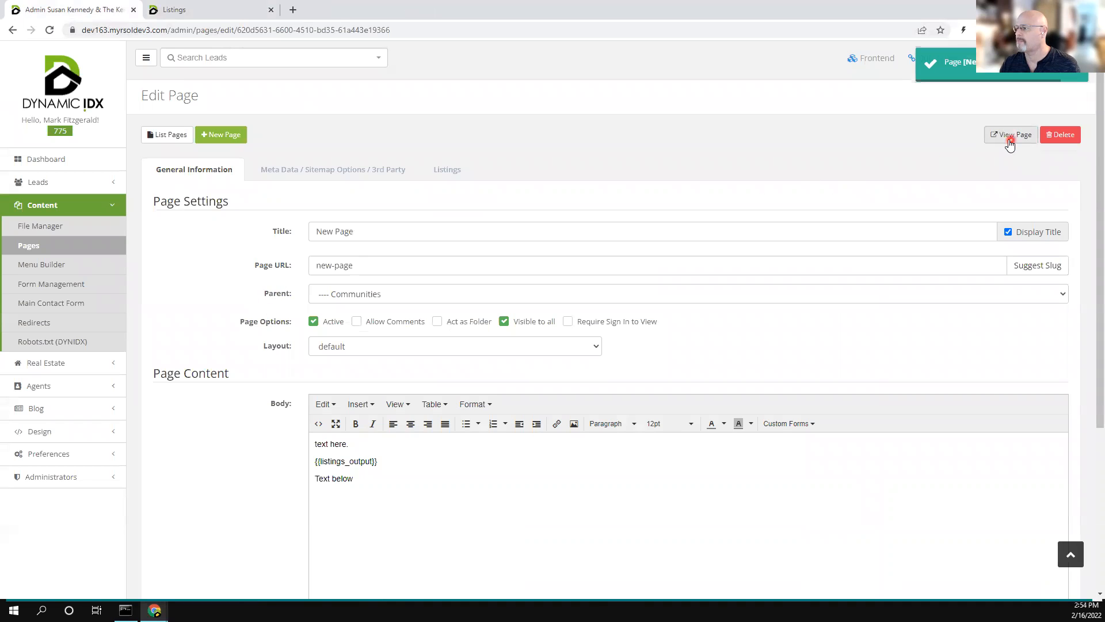
View the live page and check where the body text sits above and below the listings, and return to the page editor.
left_click(1008, 140)
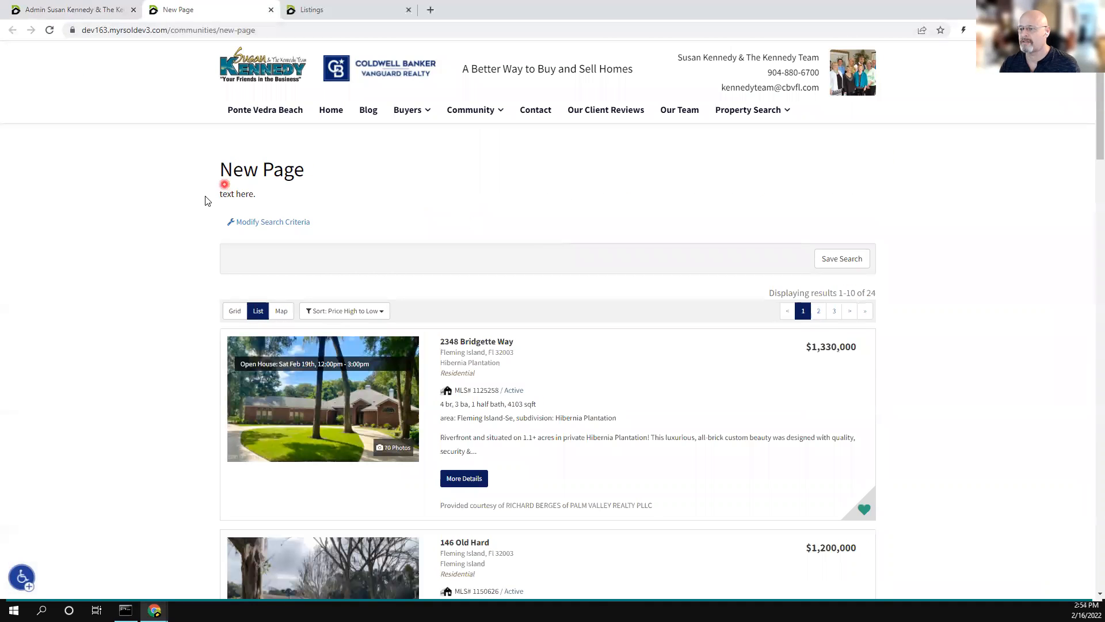
scroll(238, 196, "down", 19)
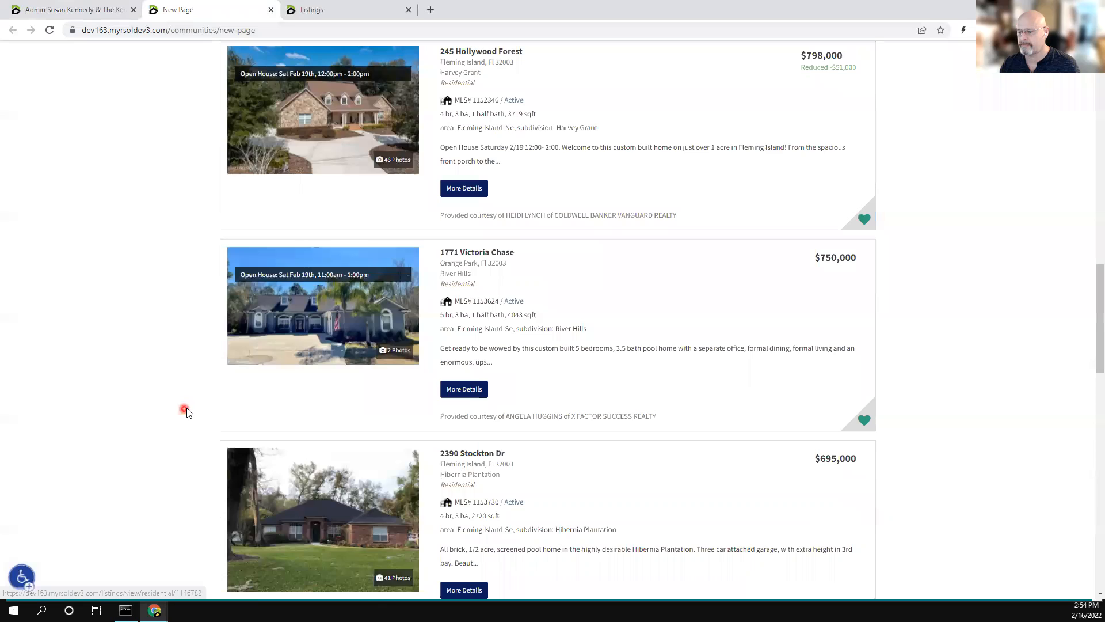
scroll(184, 409, "down", 12)
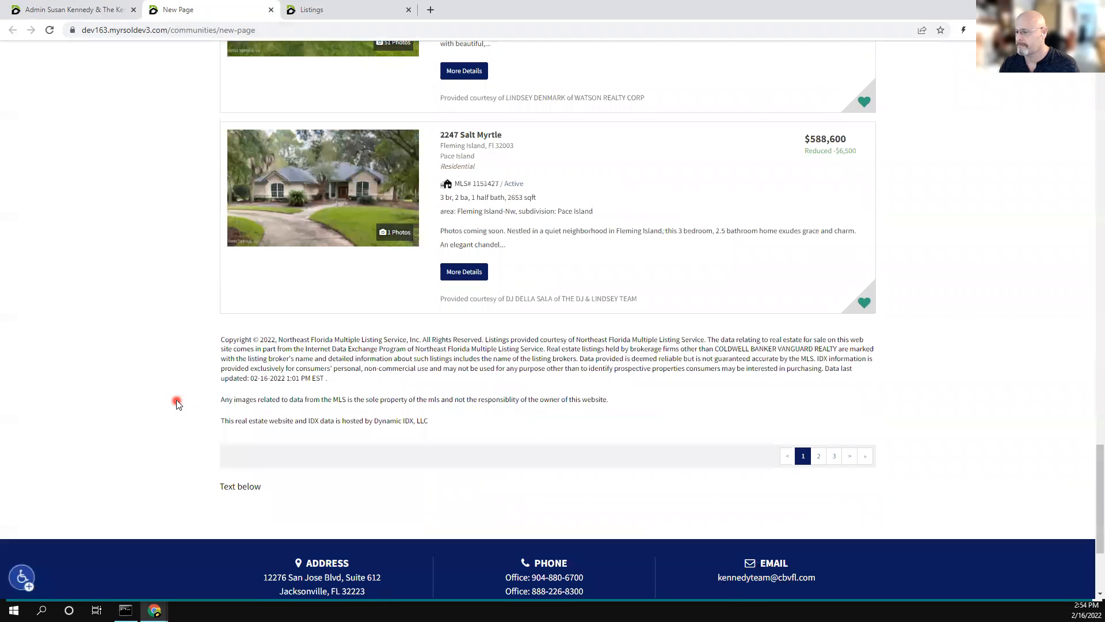
scroll(230, 484, "down", 1)
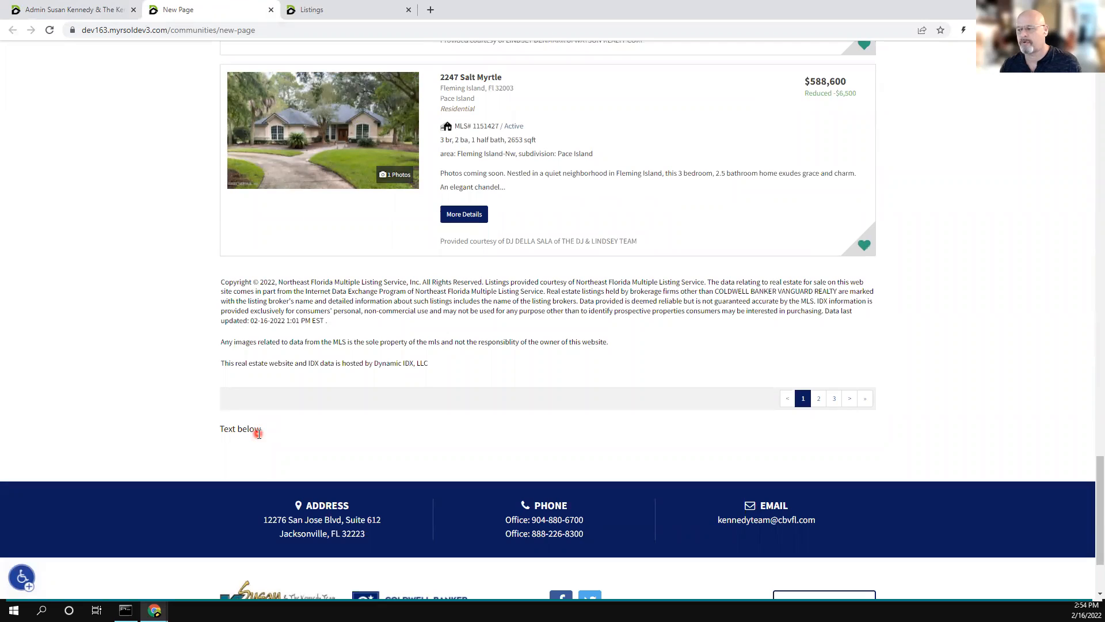
left_click(102, 8)
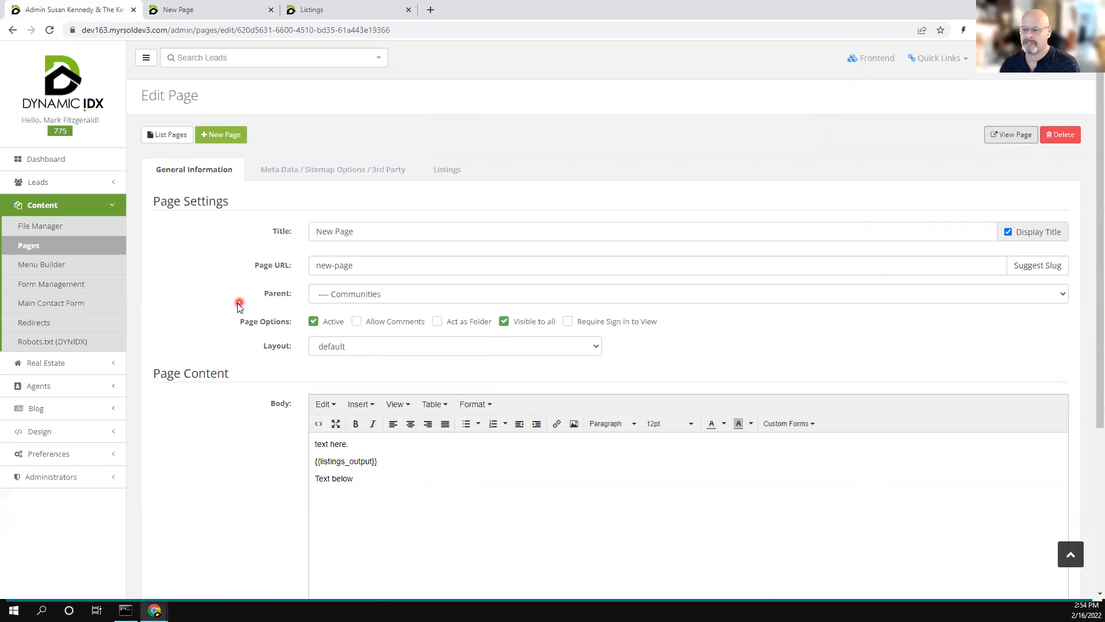
Open the site's homepage from the live page to look at its main navigation, and return to the admin area.
left_click(208, 7)
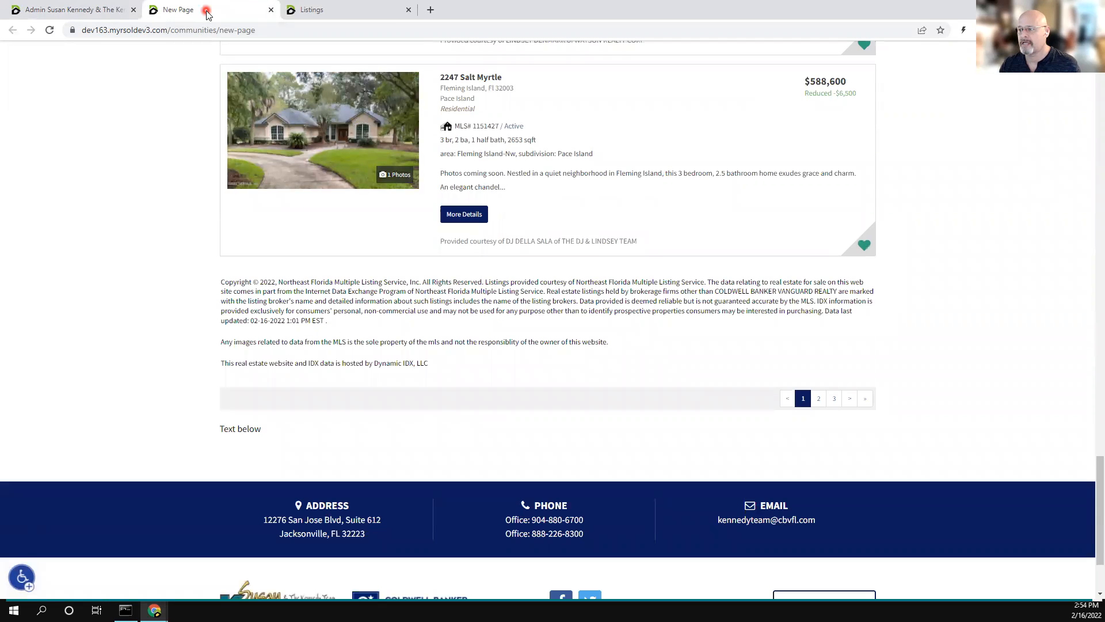
scroll(203, 223, "up", 10)
scroll(203, 230, "up", 5)
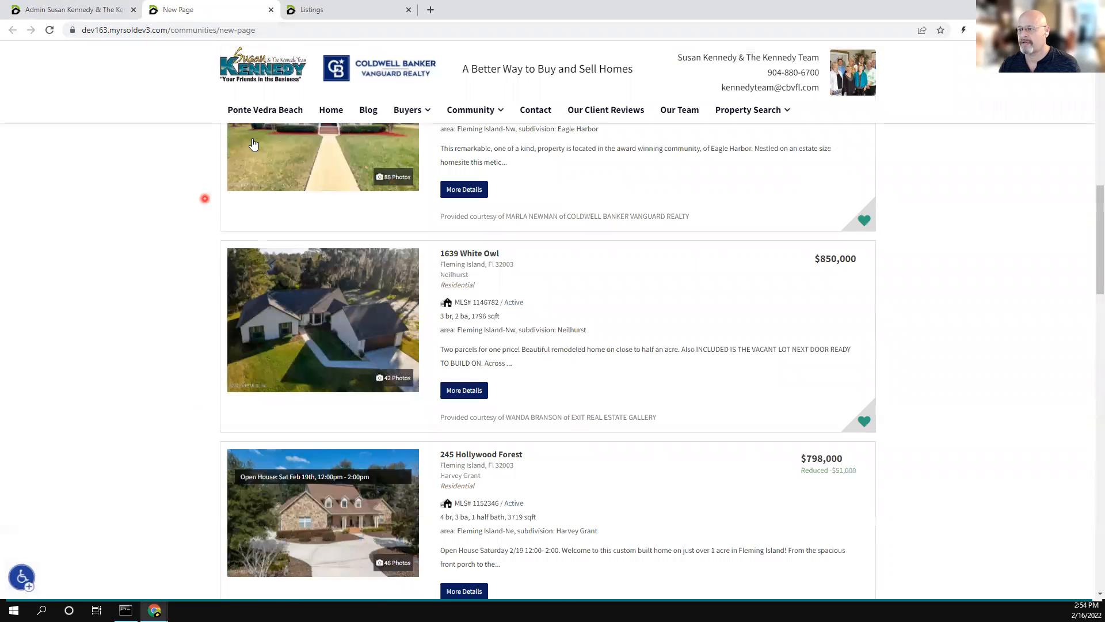
left_click(348, 109)
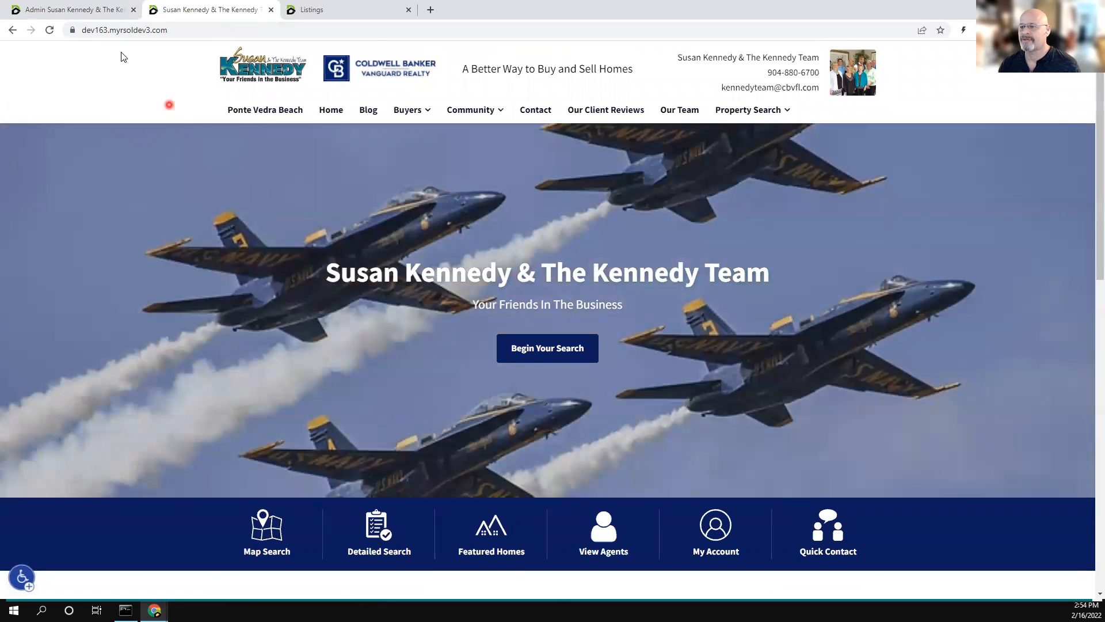
left_click(95, 10)
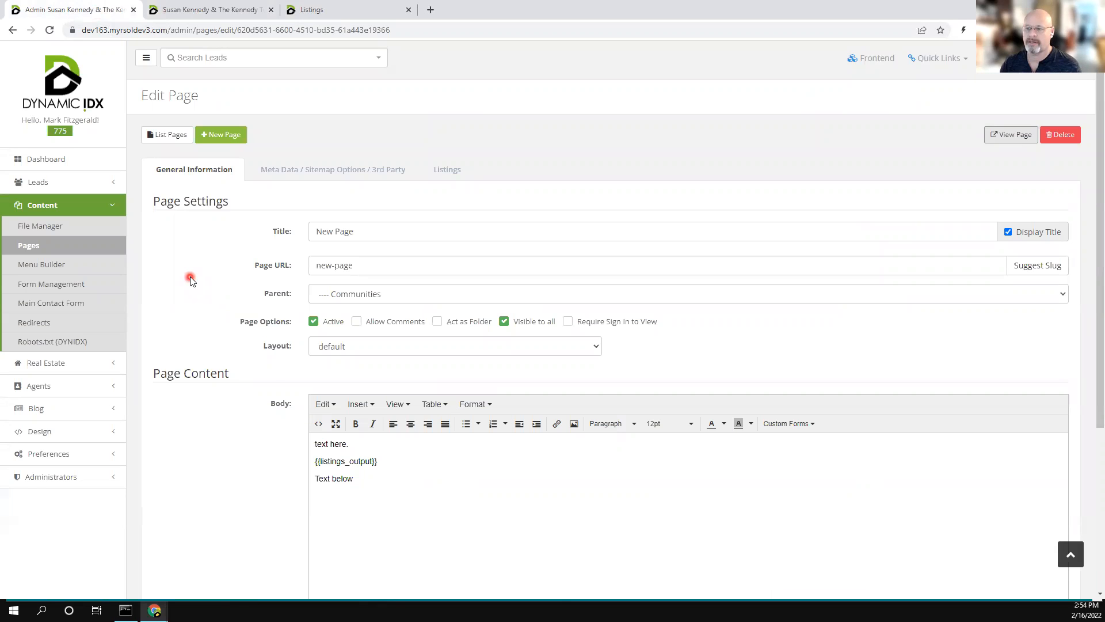
Open the menu items of the Main Navigation group in the Menu Builder.
left_click(26, 265)
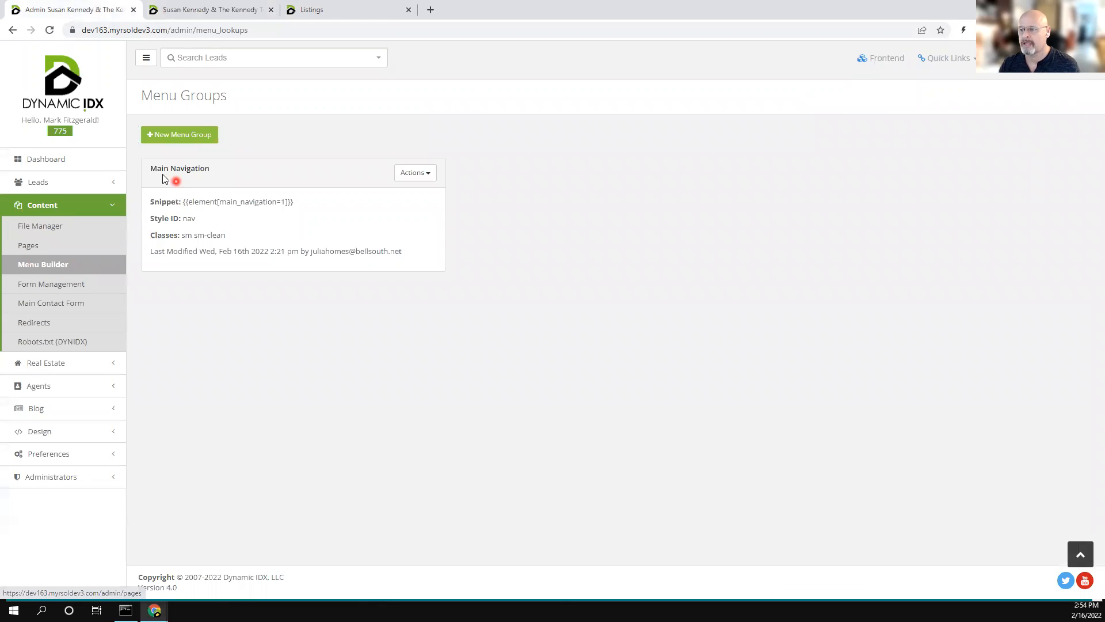
left_click(428, 176)
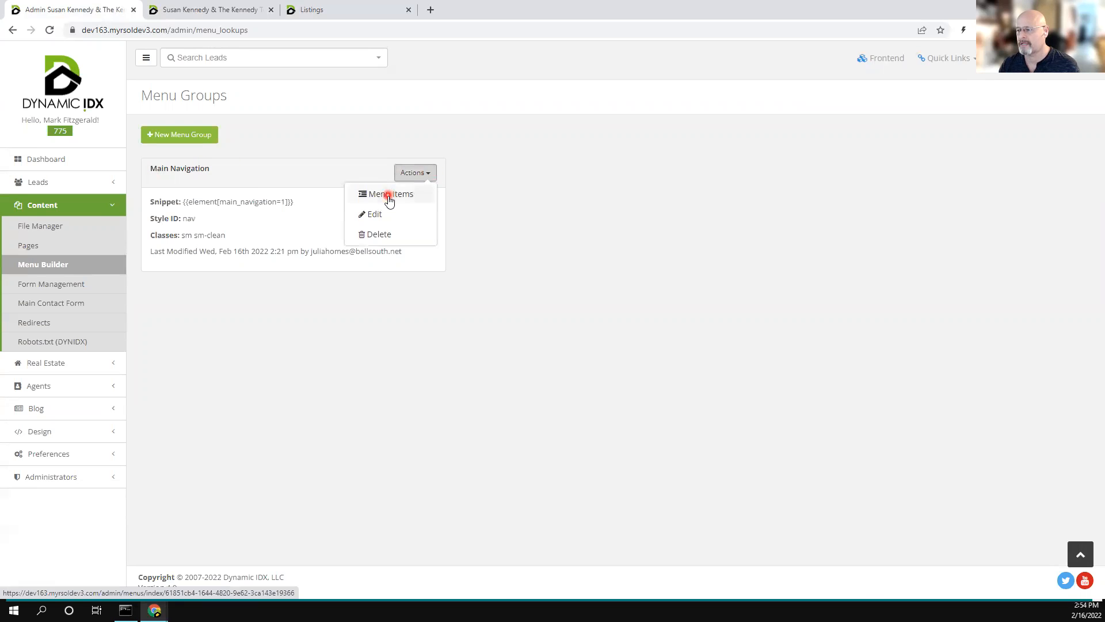
left_click(387, 197)
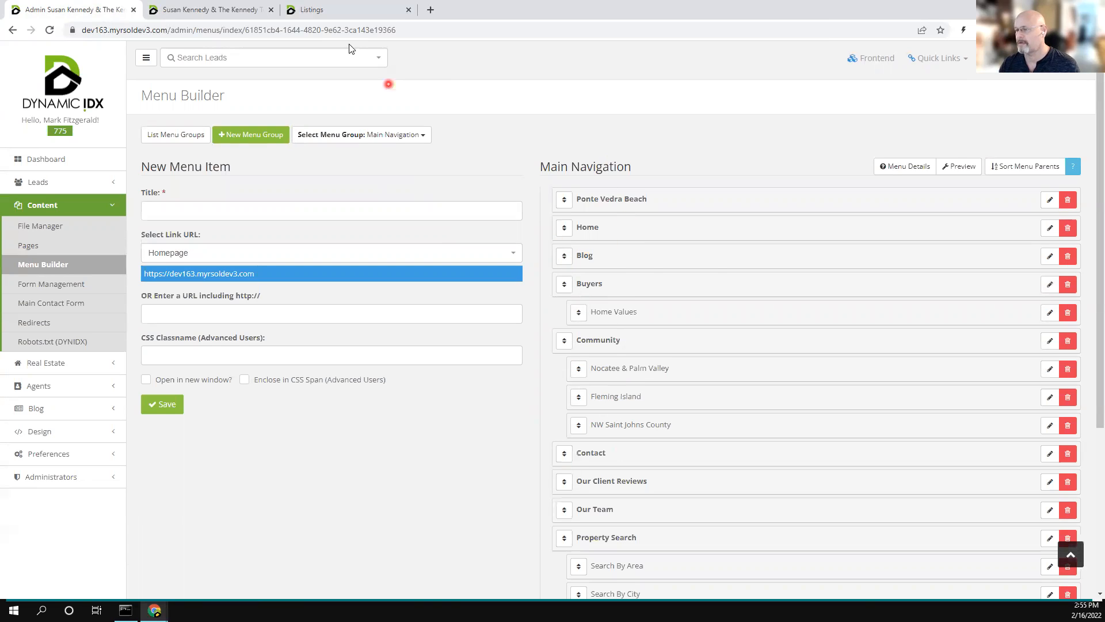
Check the live homepage's navigation and its Property Search submenu against the Menu Builder items.
left_click(224, 12)
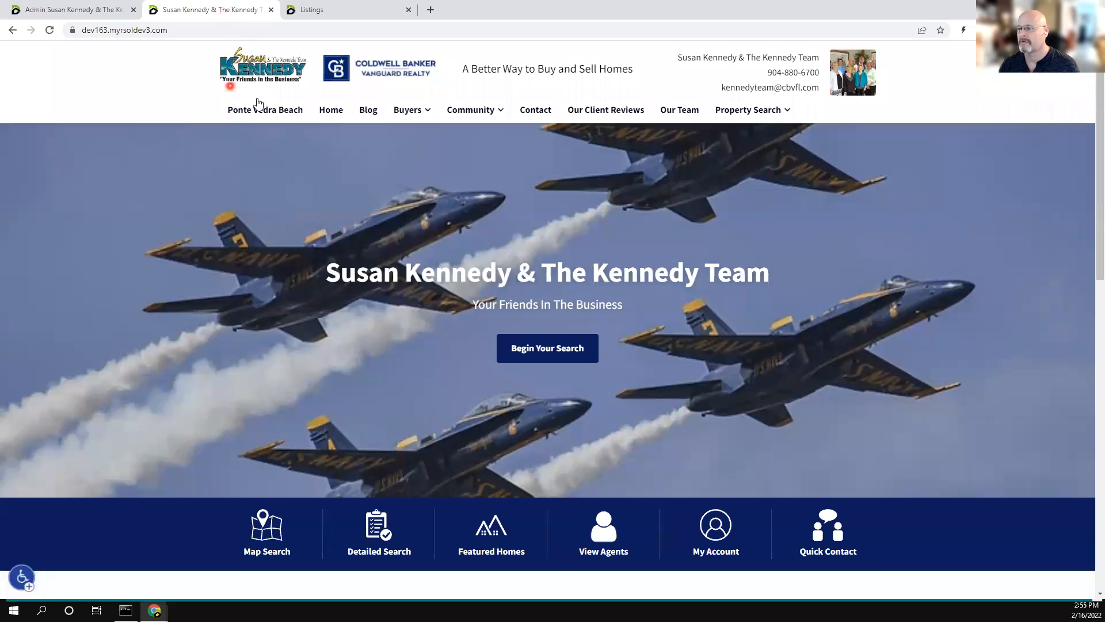
left_click(747, 115)
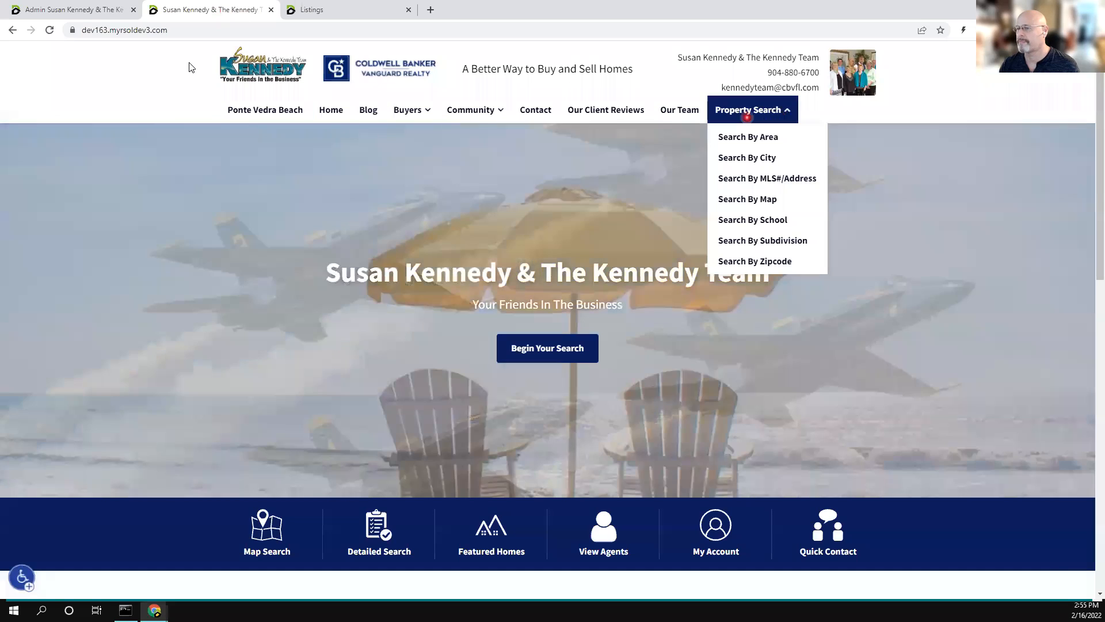
left_click(100, 10)
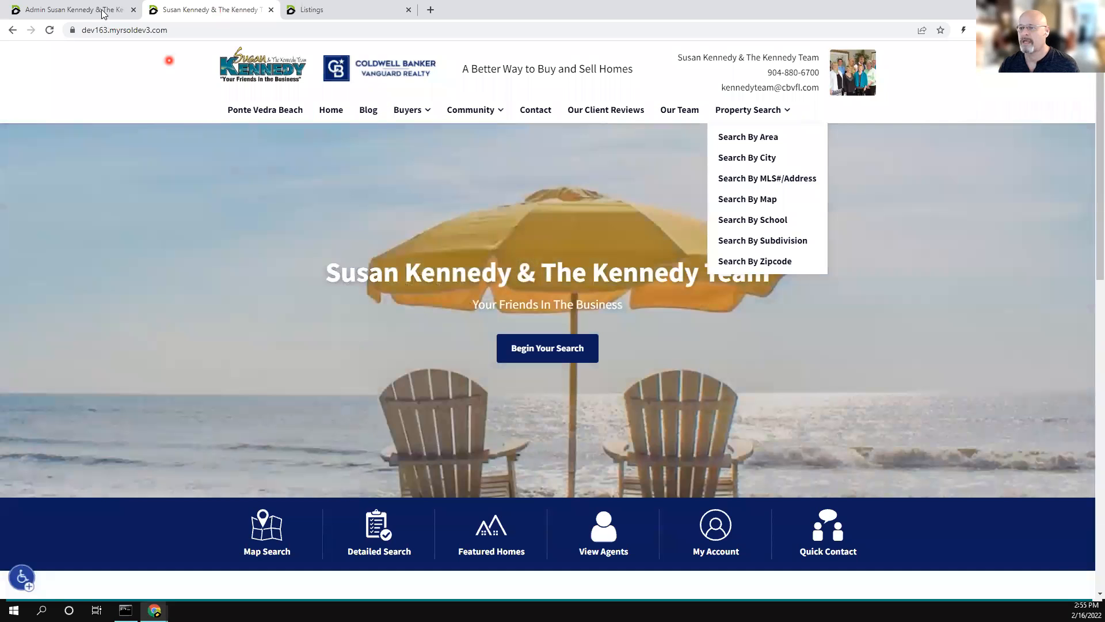
Create a menu item titled "New Page" linked to the New Page page, and nest it as the first item under Community.
left_click(152, 209)
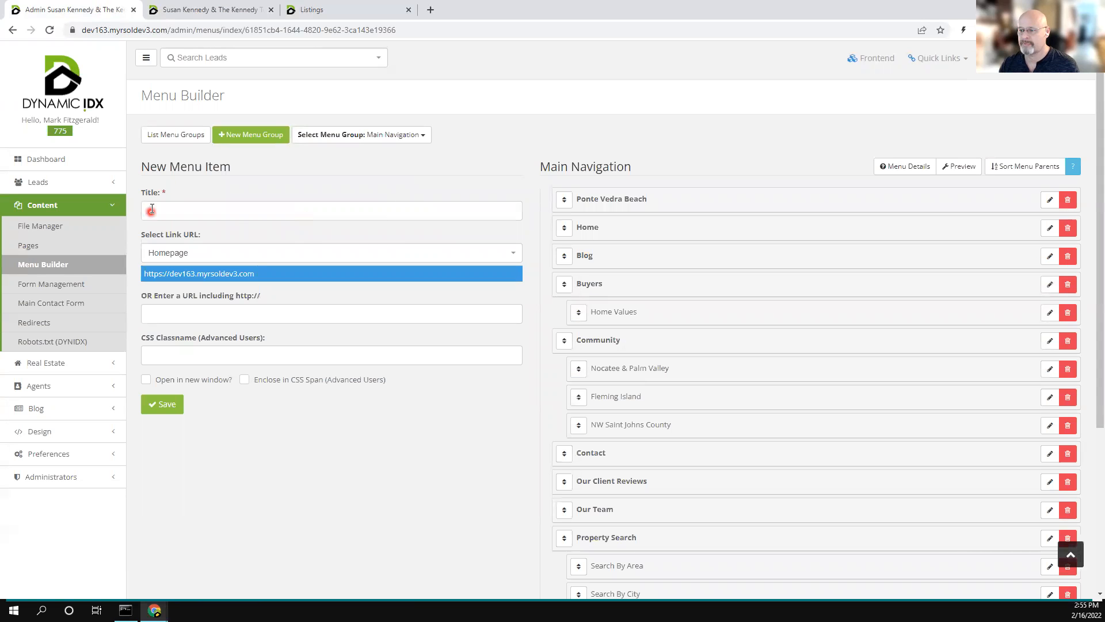
left_click(199, 203)
type("New Page")
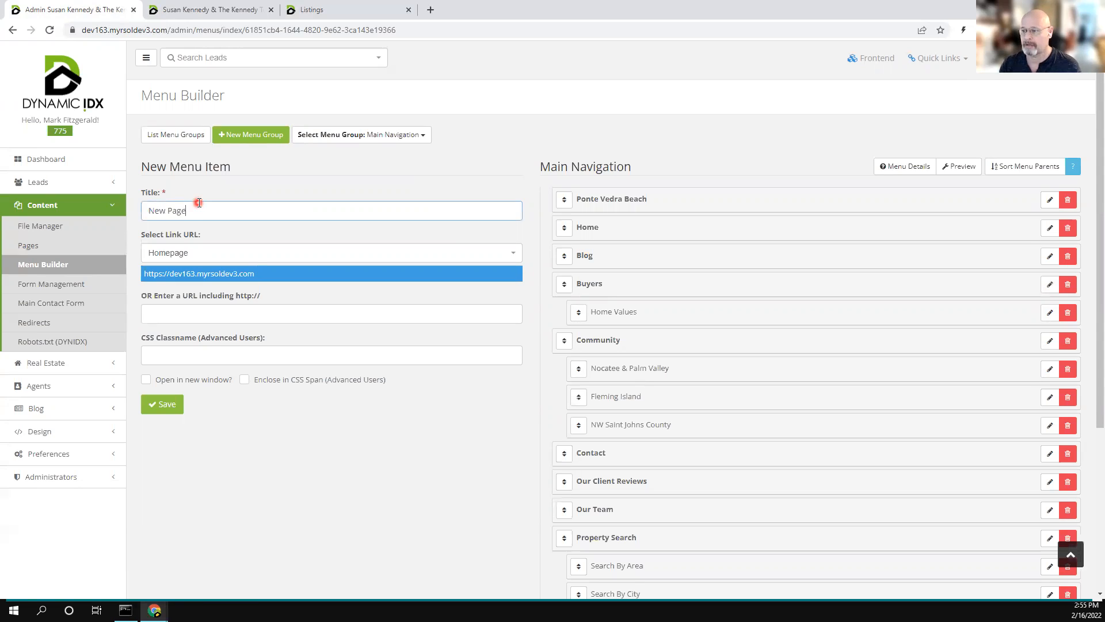
left_click(183, 259)
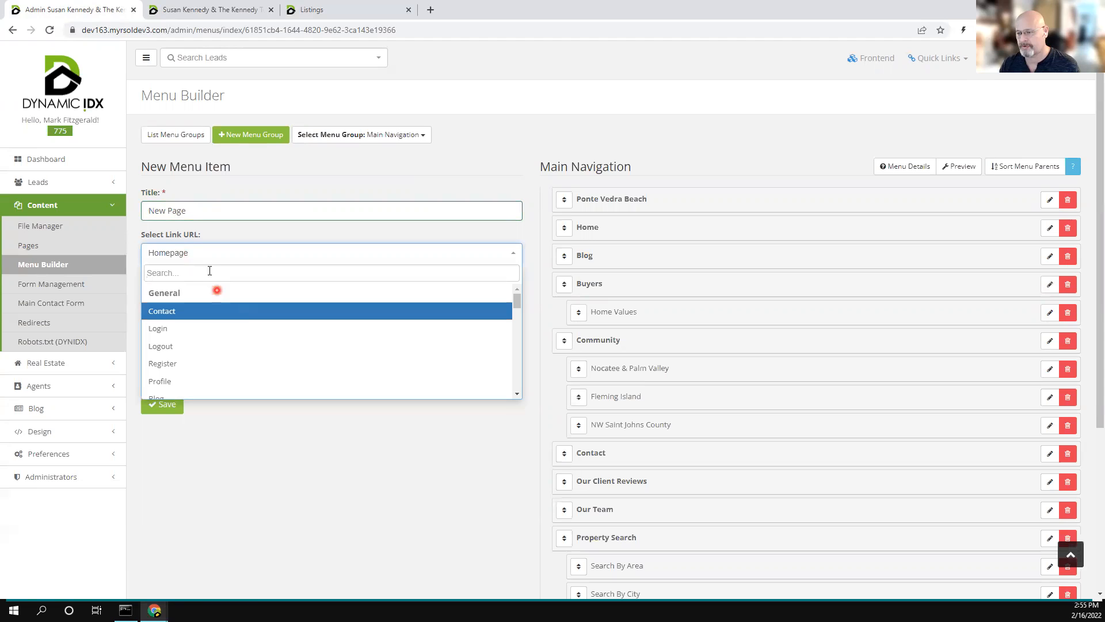
type("new")
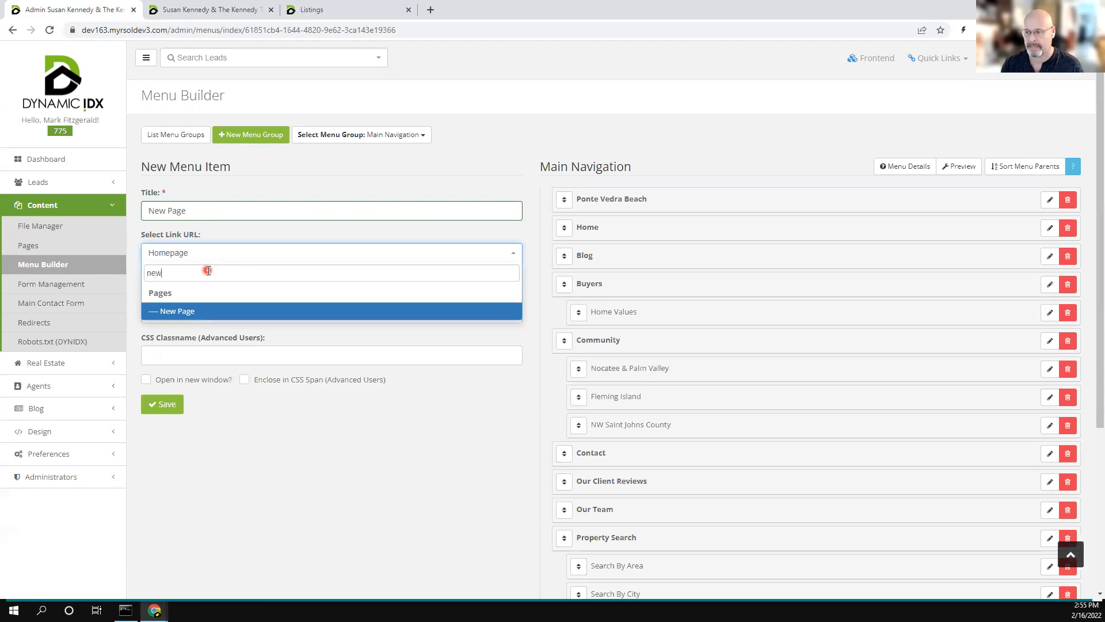
left_click(186, 312)
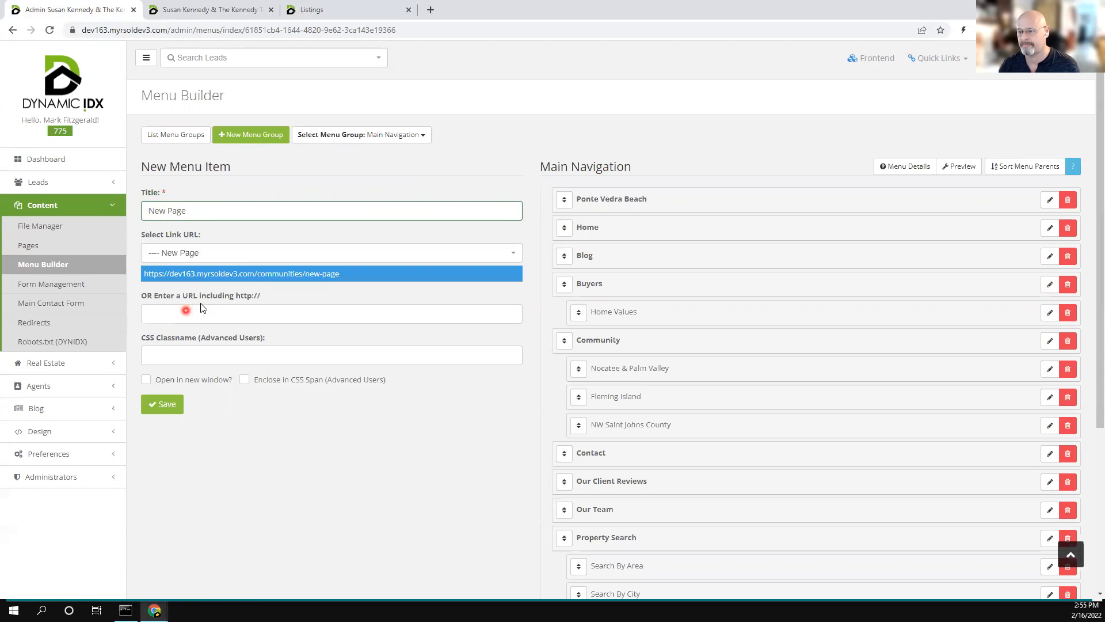
left_click(165, 407)
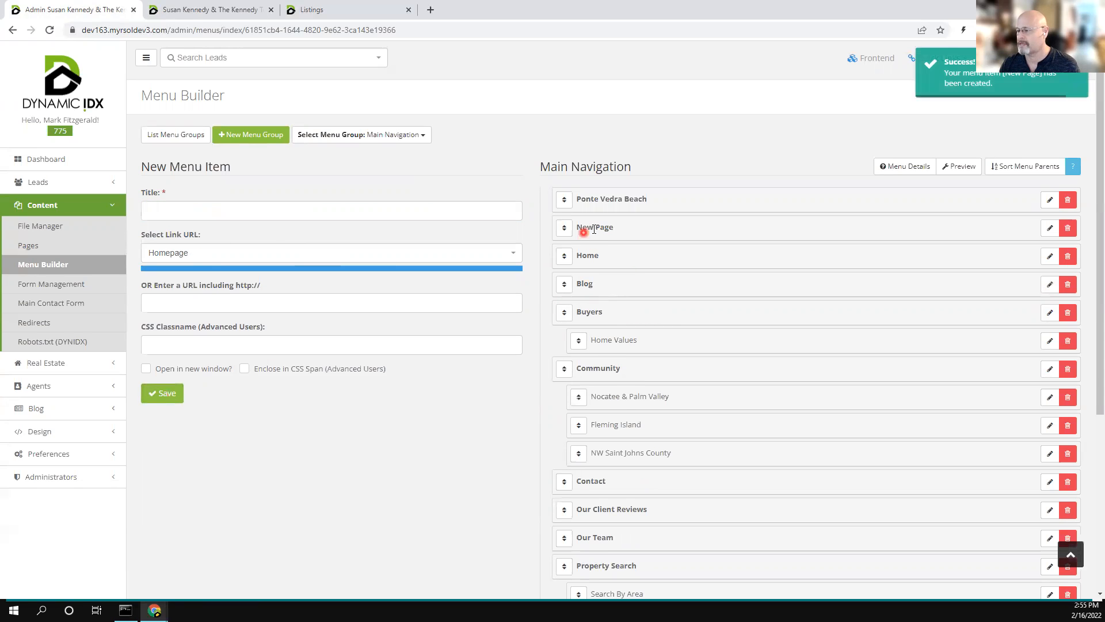
left_click_drag(565, 227, 562, 363)
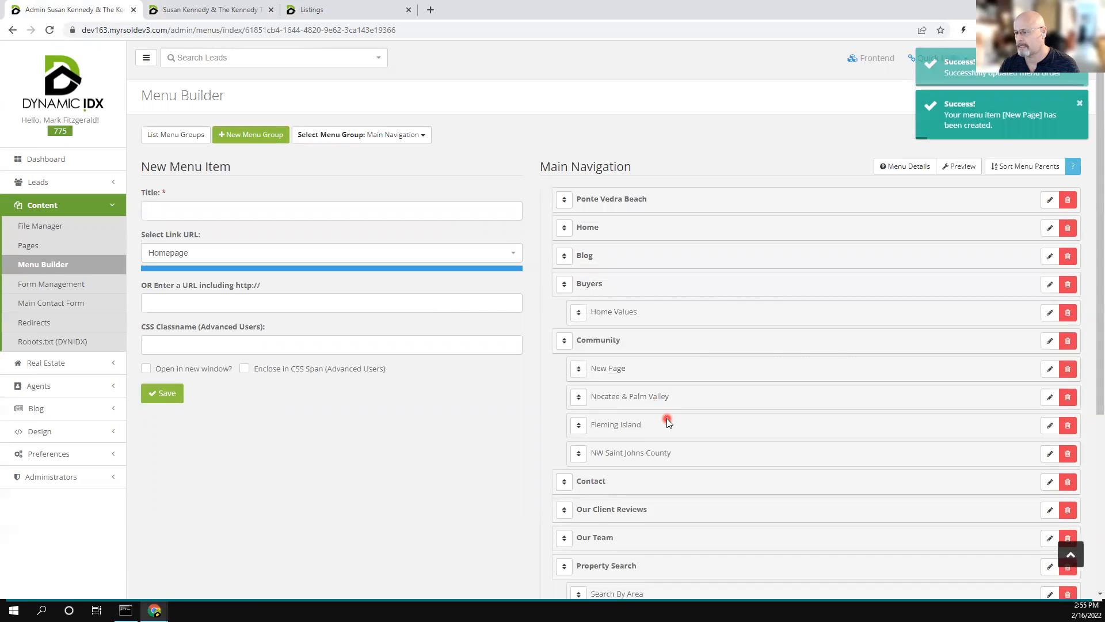
Open New Page from the Community submenu on the live site to check the new link.
left_click(218, 12)
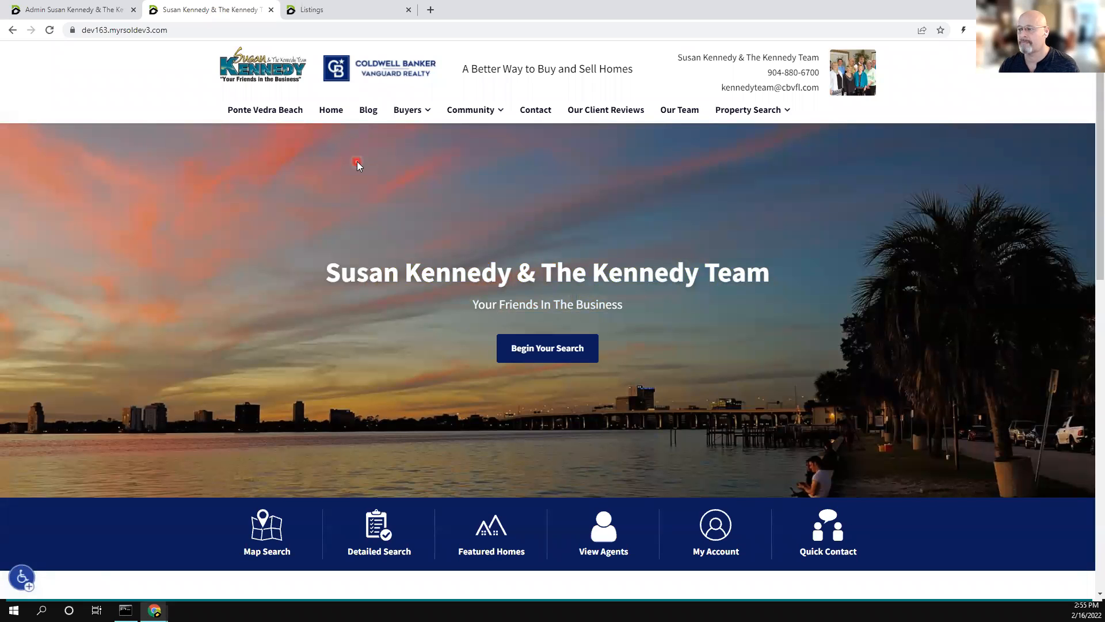
mouse_move(404, 115)
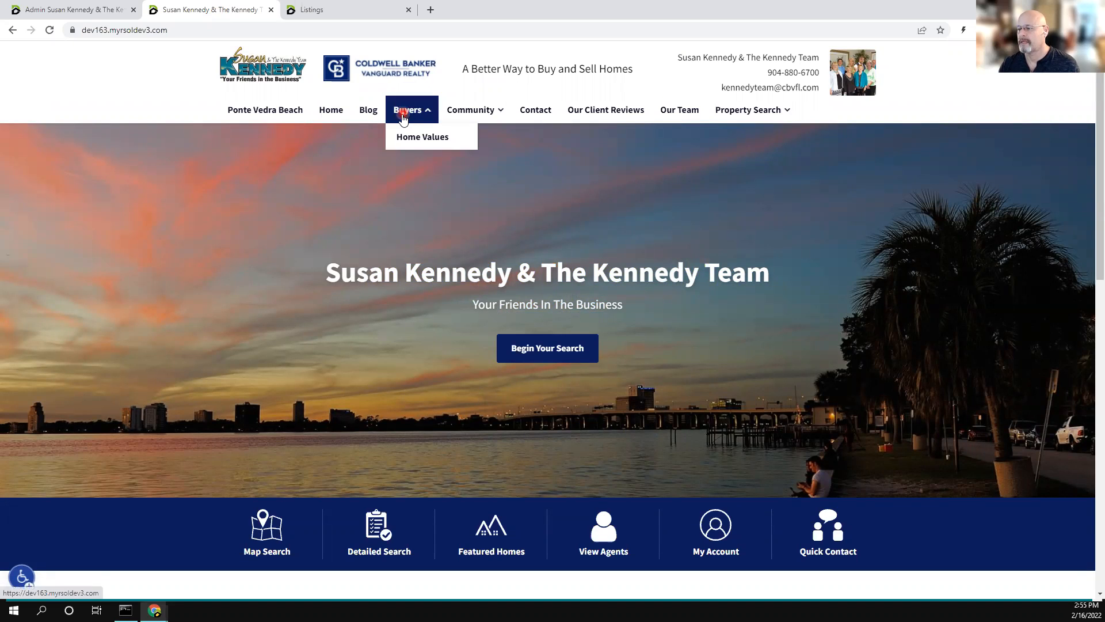
mouse_move(470, 115)
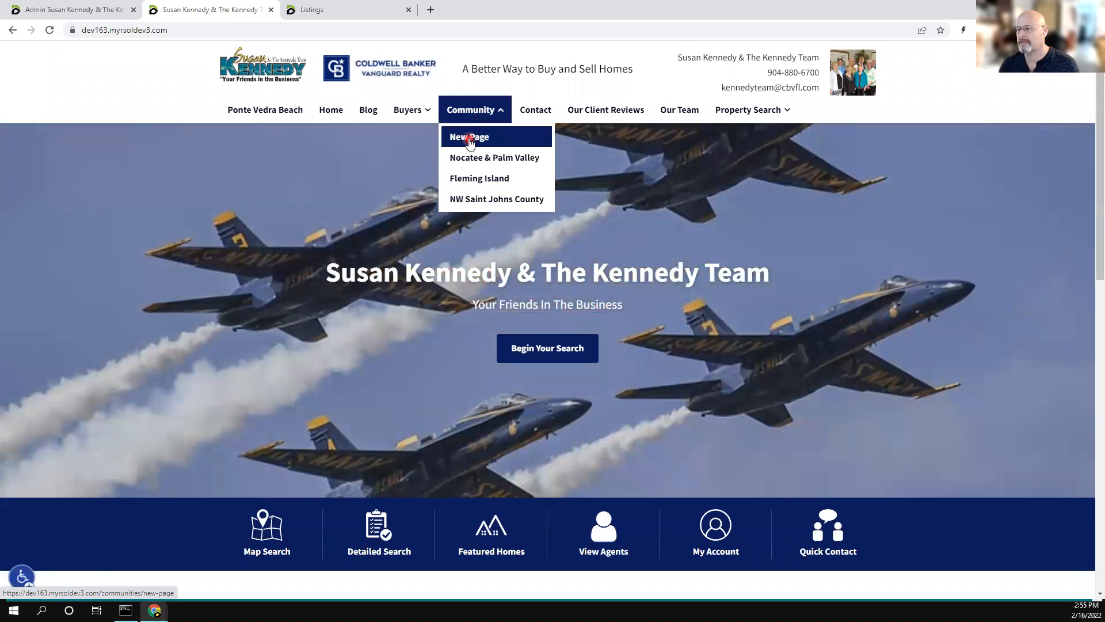
left_click(469, 138)
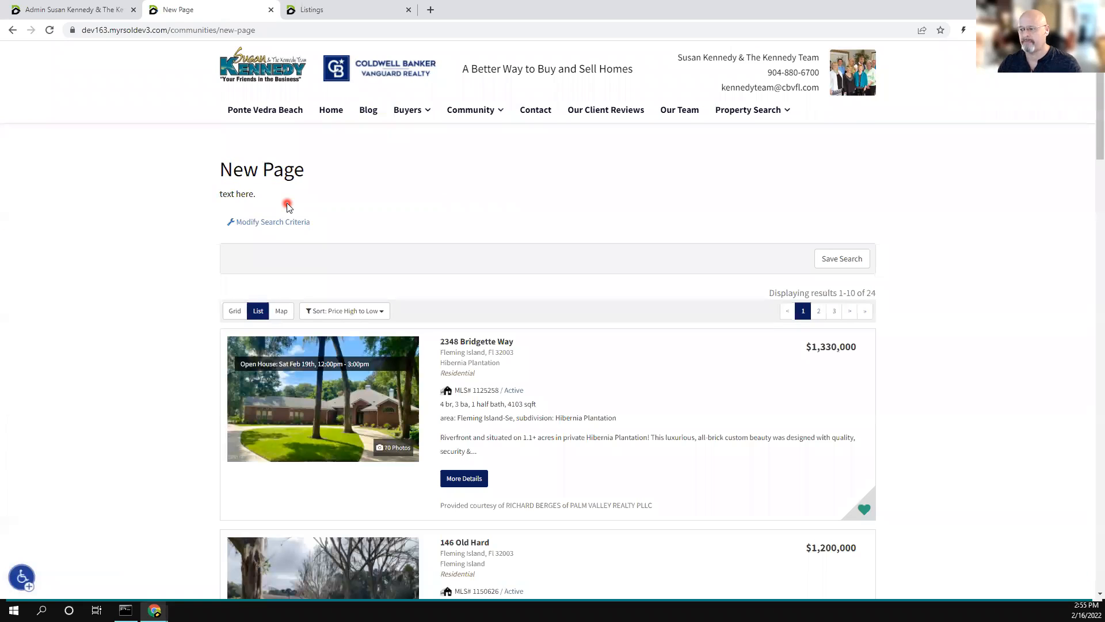